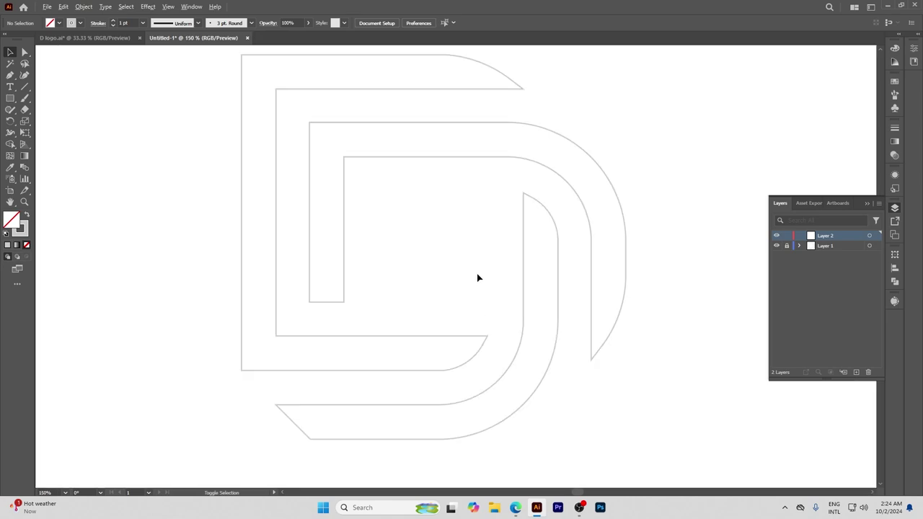
scroll(477, 276, "up", 1)
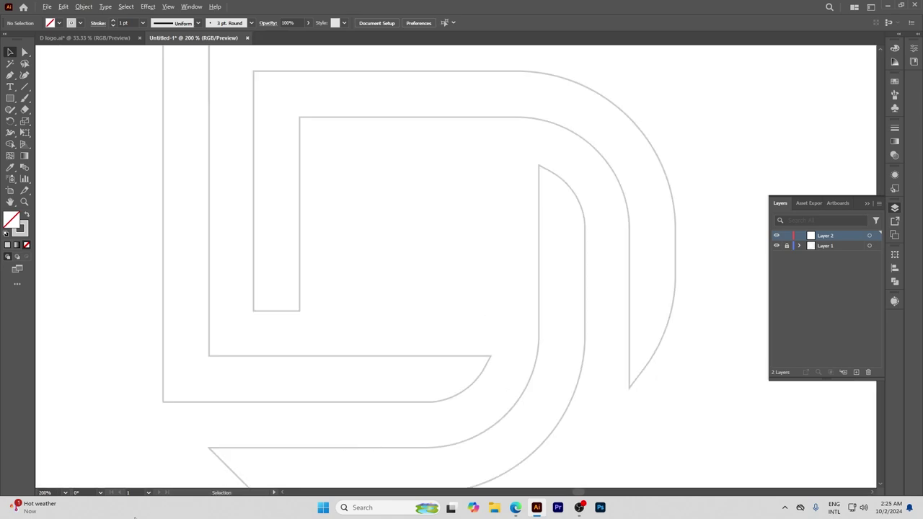
Trace an open Pen path through bottom-right, bottom-left, top-left and top-right along the outer band's centreline.
scroll(371, 351, "down", 1)
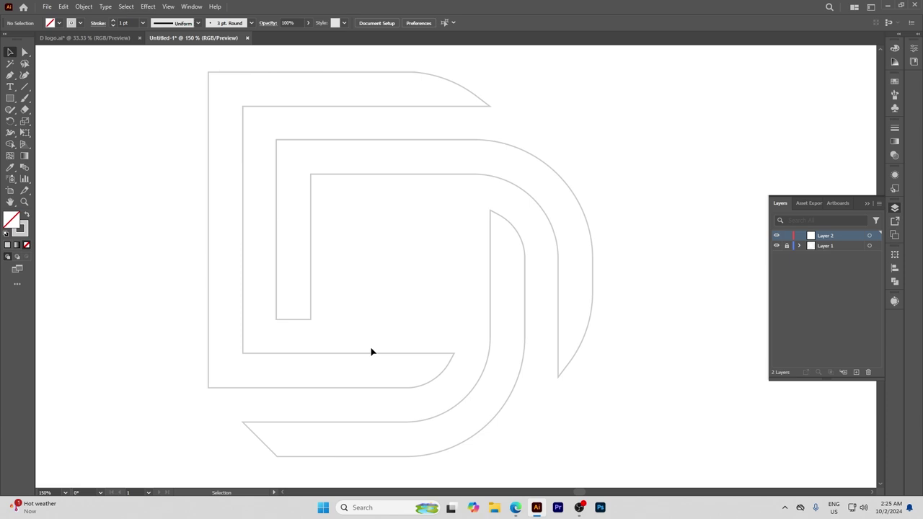
left_click(10, 75)
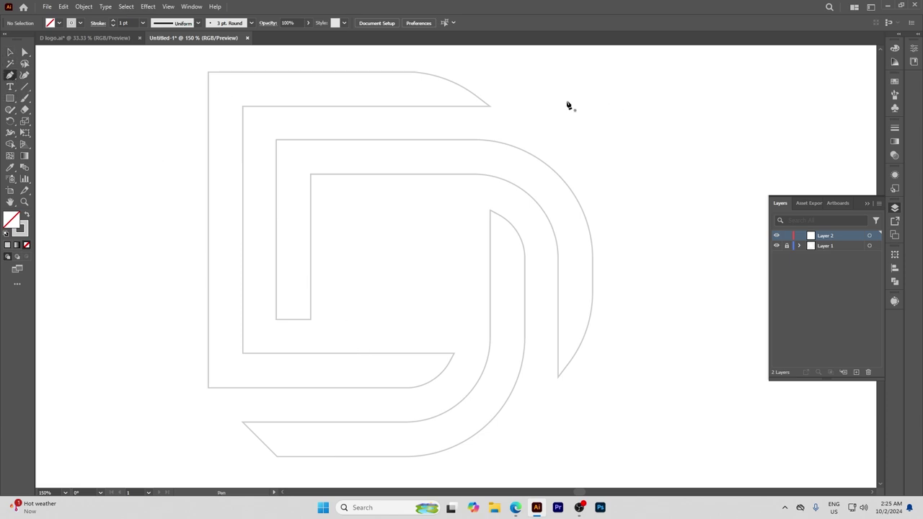
left_click(514, 369)
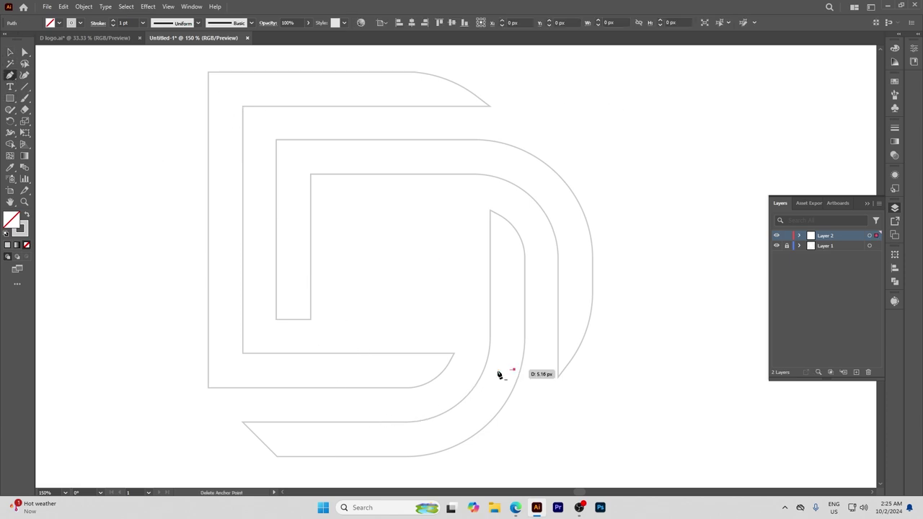
left_click(225, 376)
left_click(233, 91)
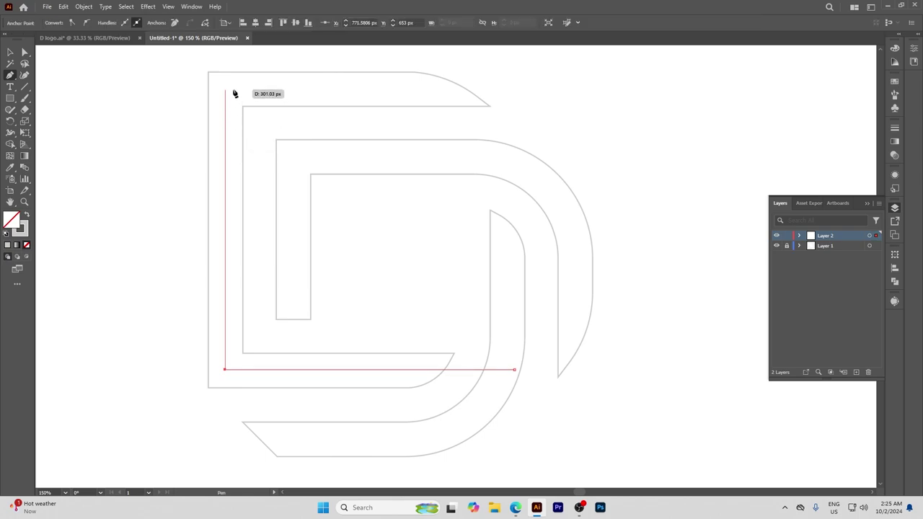
left_click(234, 94, "shift")
left_click(517, 91)
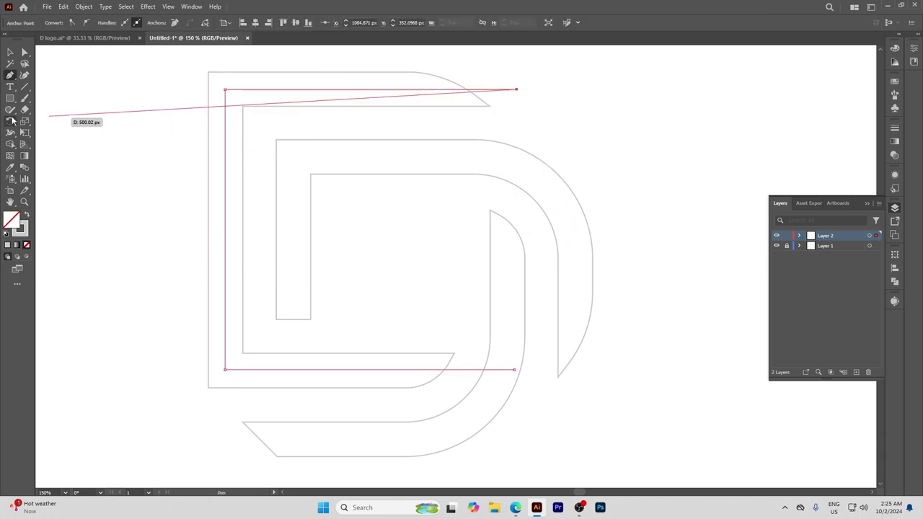
scroll(274, 72, "up", 3)
scroll(271, 77, "down", 3)
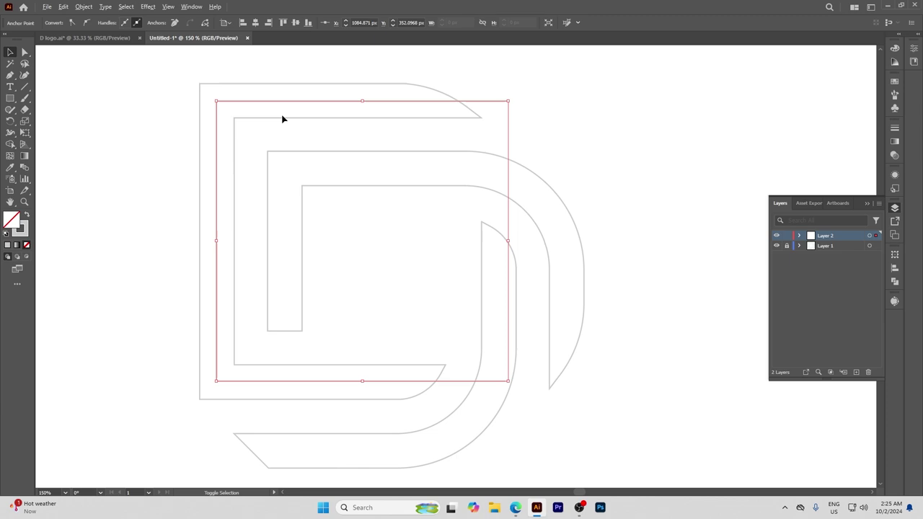
Set the bracket path's stroke colour to black.
double_click(25, 225)
left_click(459, 340)
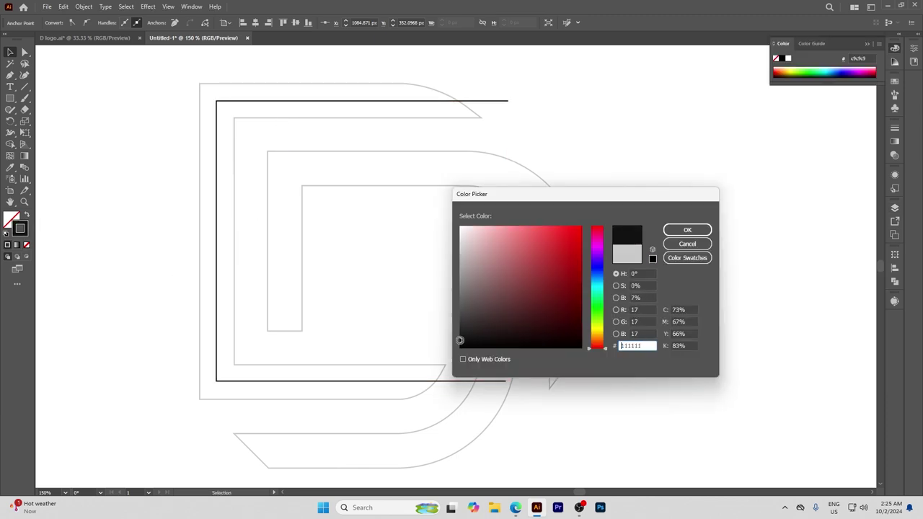
left_click(690, 230)
left_click(123, 87)
left_click(217, 128)
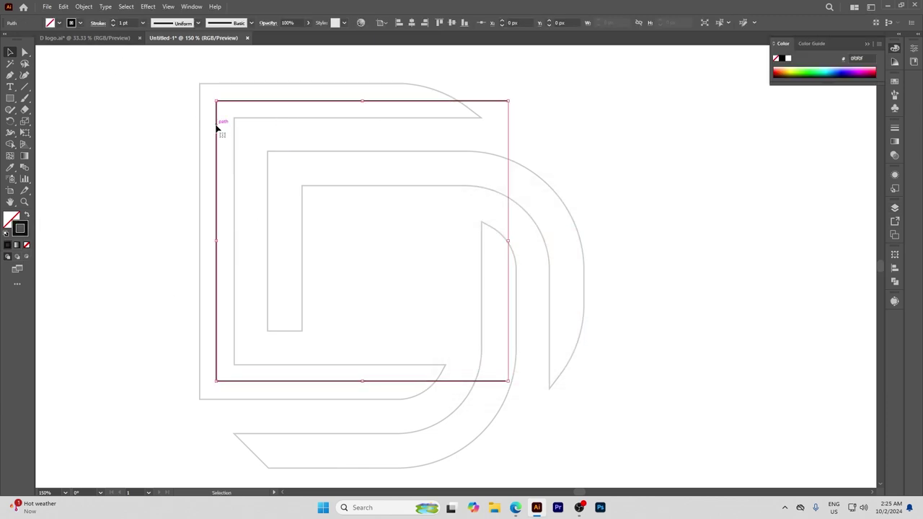
Raise the bracket's stroke weight to 37 pt.
left_click(113, 22)
left_click(113, 22)
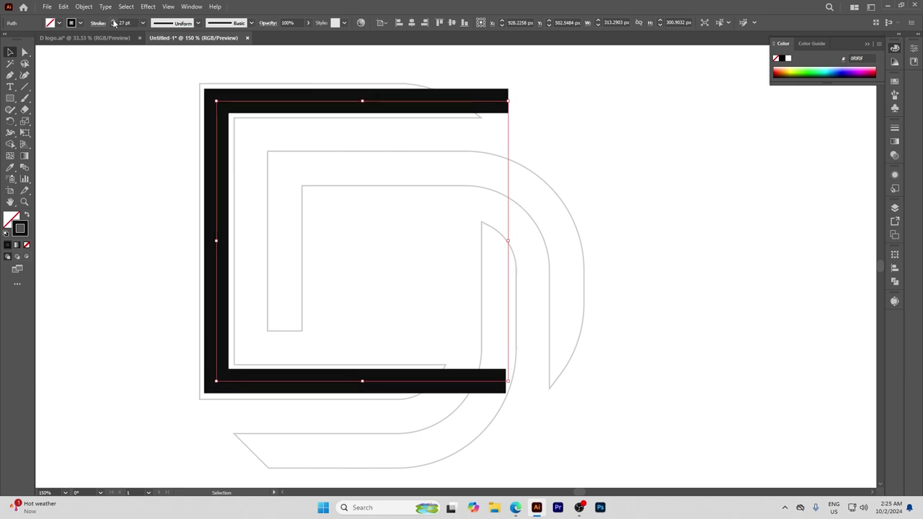
left_click(113, 22)
left_click(113, 22)
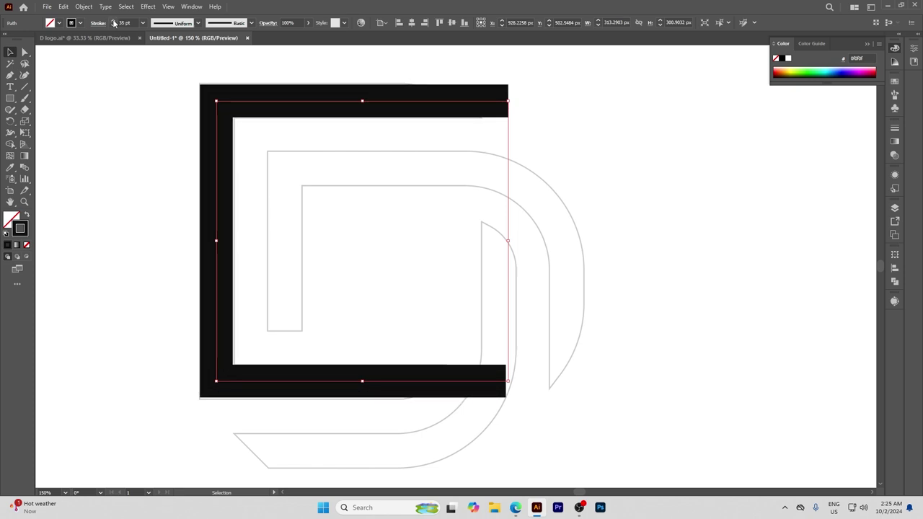
left_click(113, 23)
left_click(113, 22)
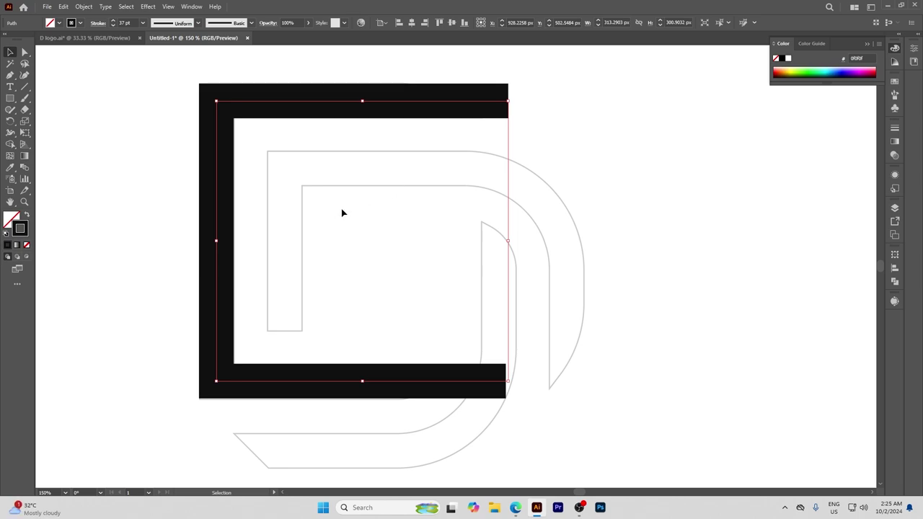
Nudge the black frame 1 px right and 1 px down into place.
key("Right")
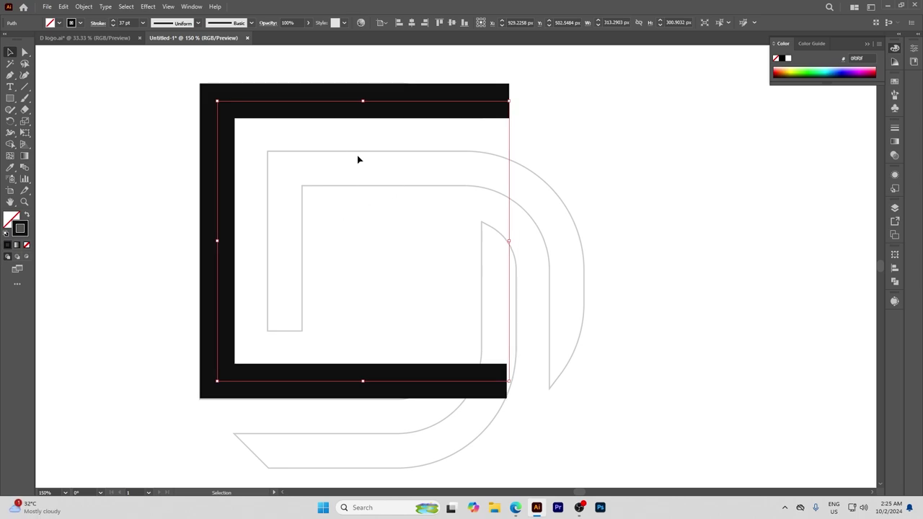
left_click(640, 171)
left_click(429, 112)
key("Down")
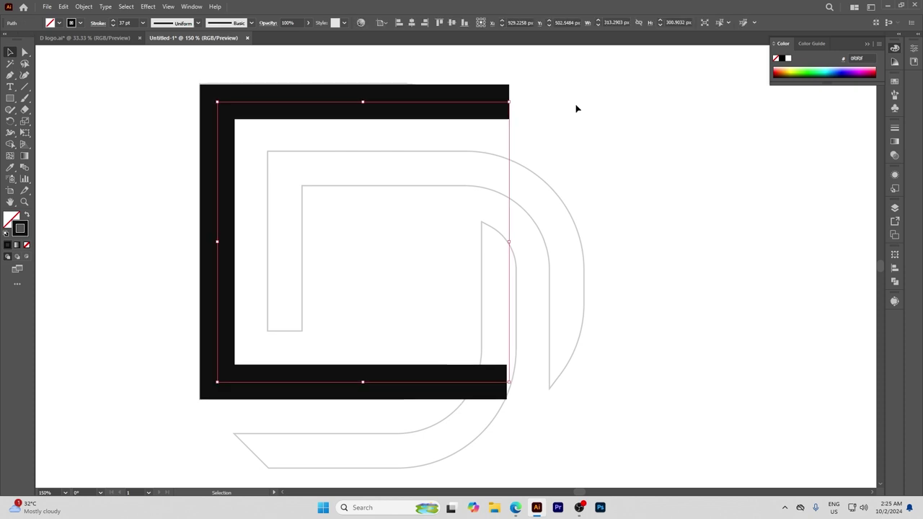
Draw an L-shaped Pen path down the inner right band and along the bottom band.
left_click(697, 163)
scroll(422, 299, "down", 1)
left_click(10, 75)
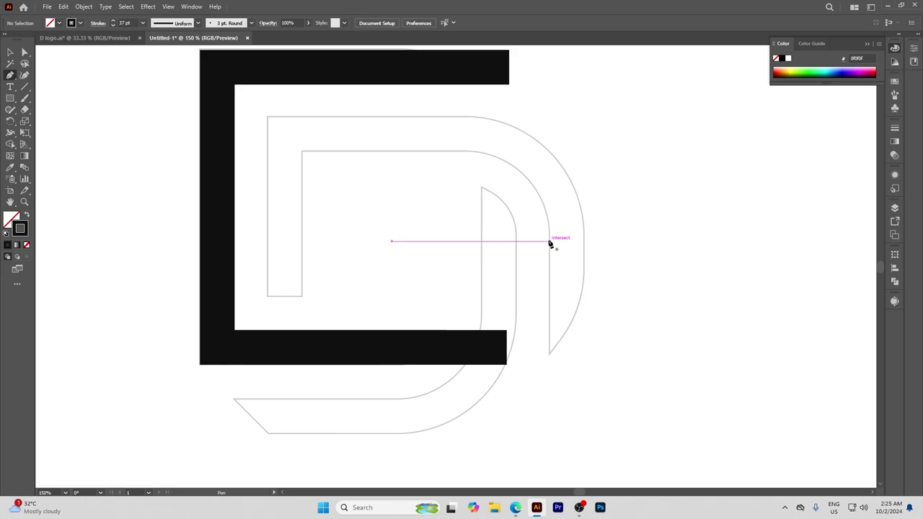
left_click(496, 143)
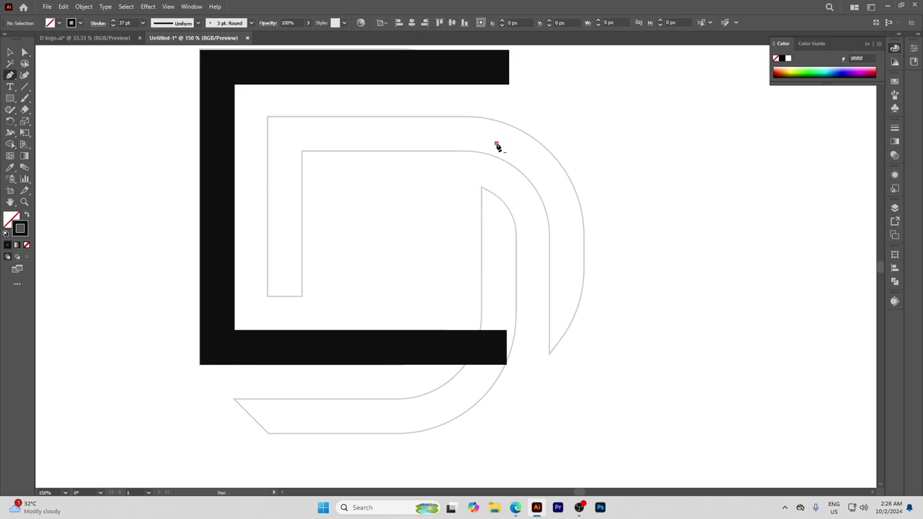
left_click(497, 419, "shift")
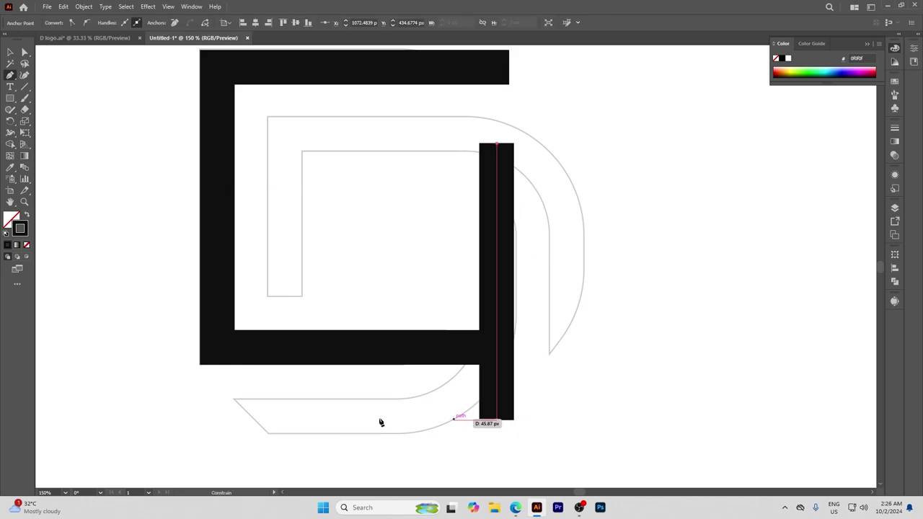
left_click(217, 419, "shift")
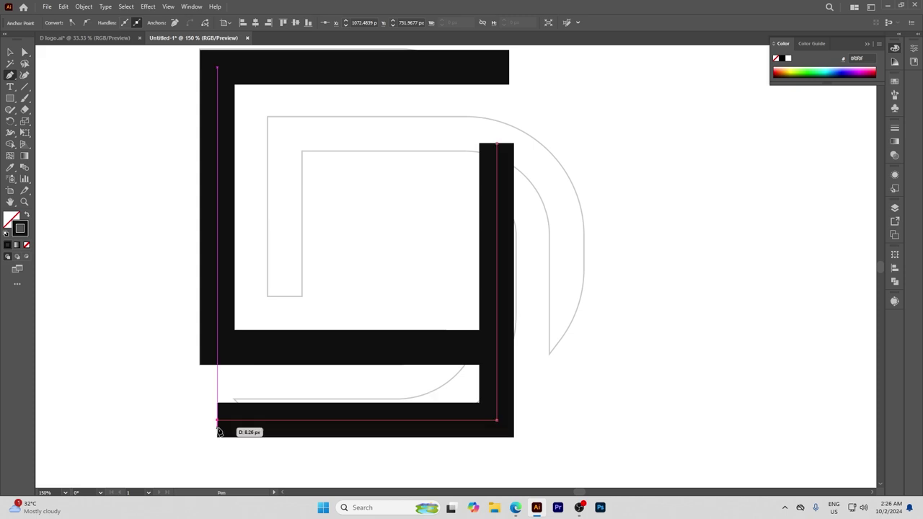
Raise the L path's bottom-right corner anchor two nudges upward.
left_click(23, 52)
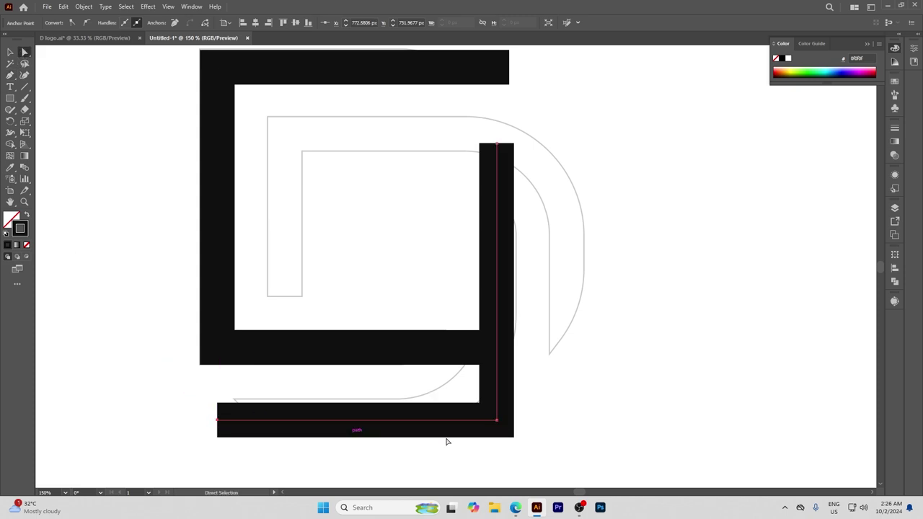
left_click(497, 420)
key("Up")
key("Up")
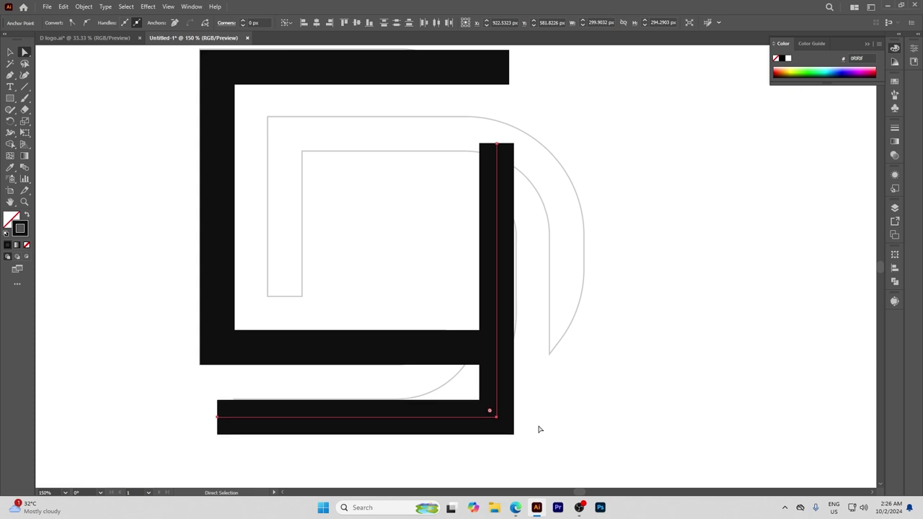
key("Up")
key("Up")
left_click(548, 416)
scroll(567, 418, "up", 1)
scroll(567, 418, "up", 1)
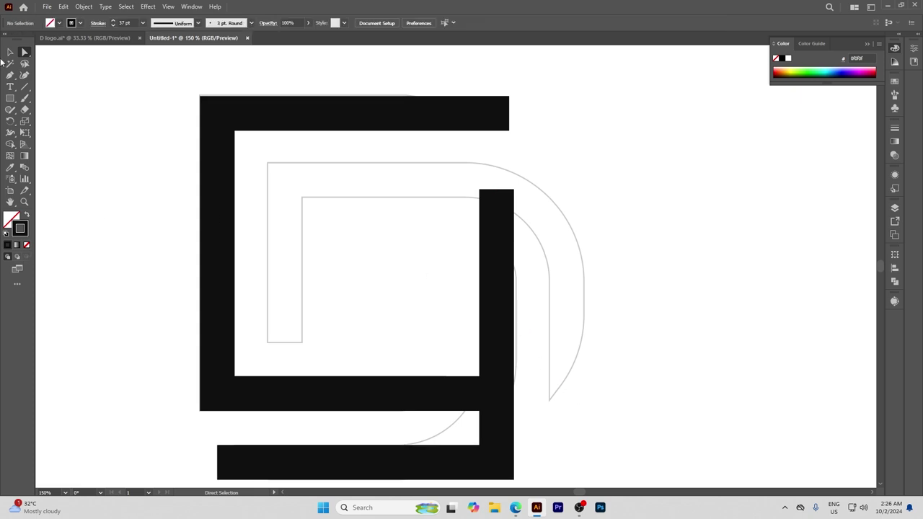
left_click(10, 76)
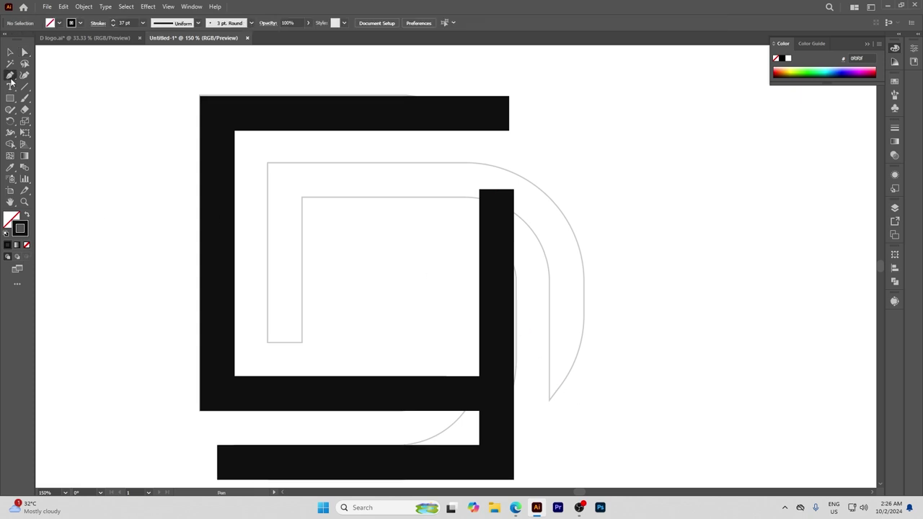
Draw an arch-shaped Pen path up the inner band's left, across the top, and down the right.
left_click(285, 342)
left_click(285, 182)
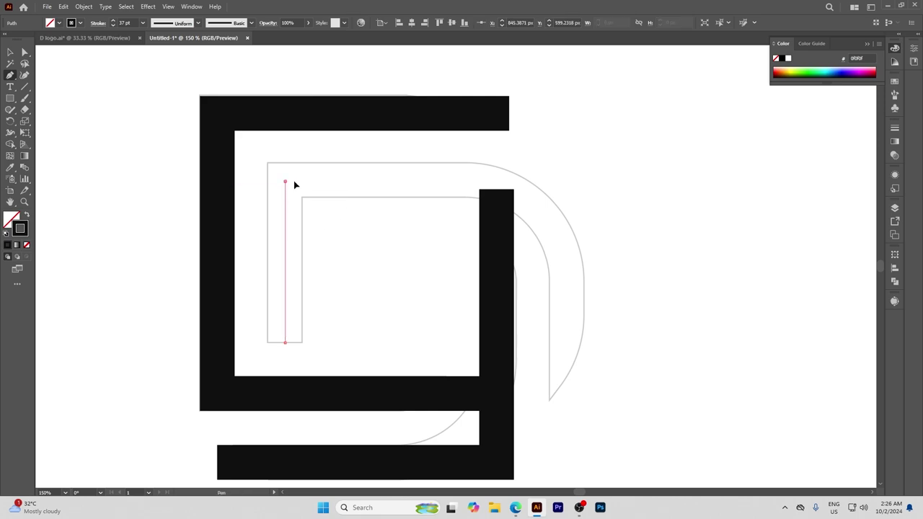
left_click(561, 189, "shift")
left_click(578, 404, "shift")
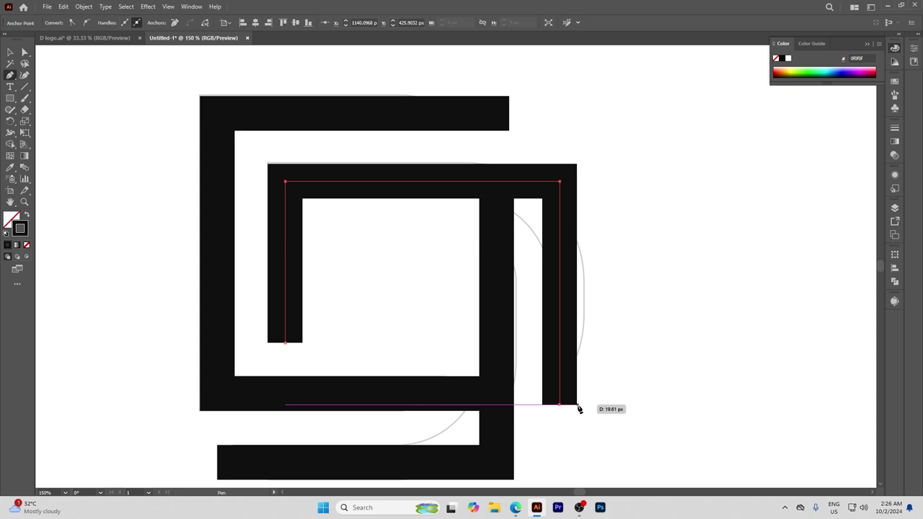
Shift the arch's right bar outward and raise its top-right corner slightly.
key("a")
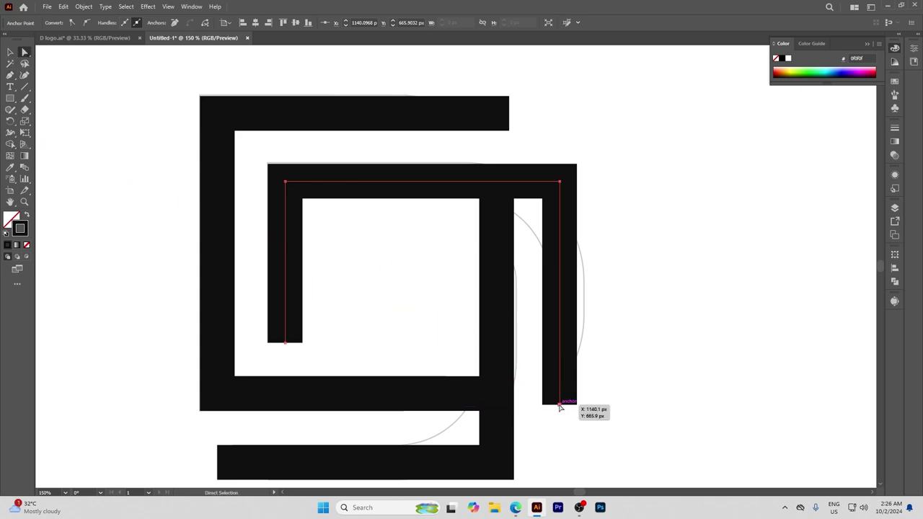
left_click(559, 182)
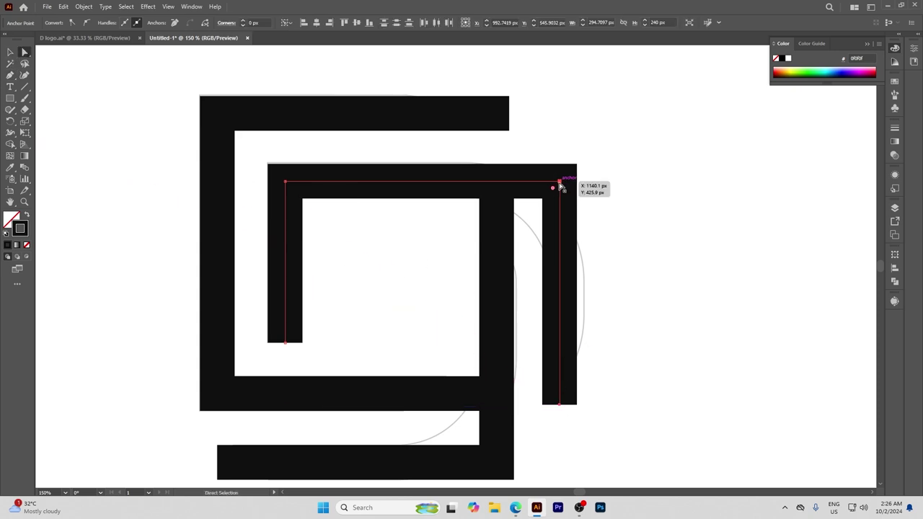
left_click_drag(559, 182, 568, 186)
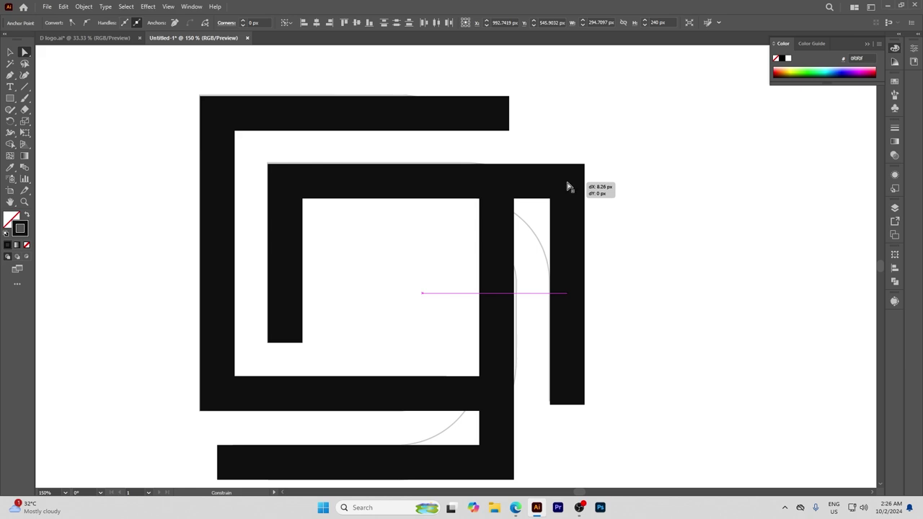
left_click(286, 183)
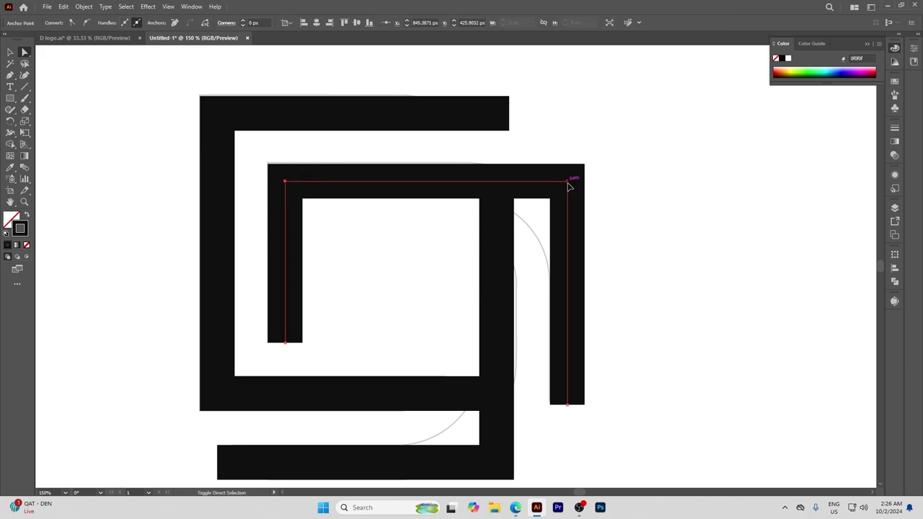
left_click_drag(569, 187, 575, 181)
left_click(655, 218)
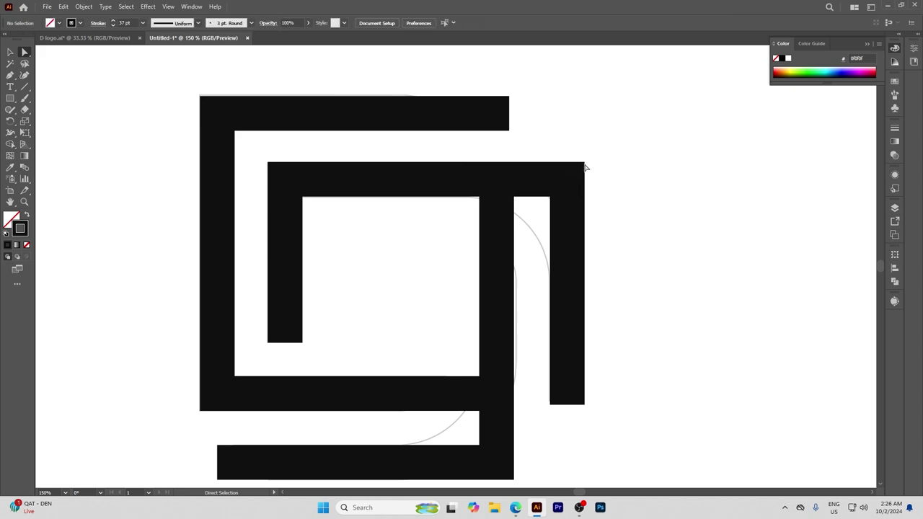
Lower all the bands' opacity to 49%.
left_click(10, 52)
left_click_drag(104, 109, 602, 424)
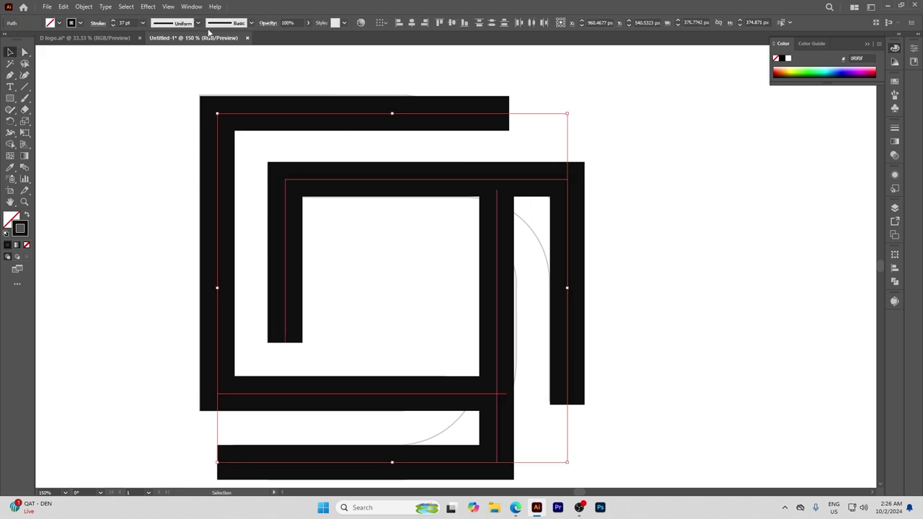
left_click(143, 24)
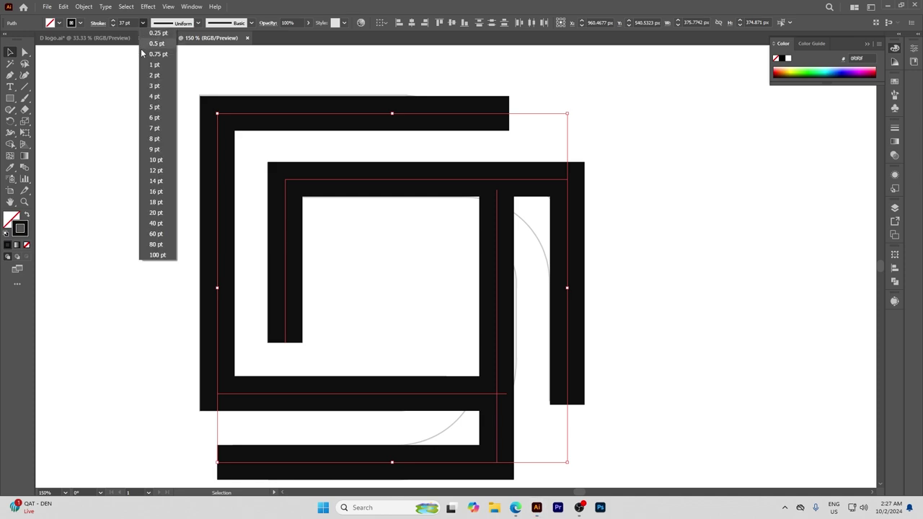
left_click(309, 23)
left_click_drag(308, 36, 288, 38)
left_click(644, 213)
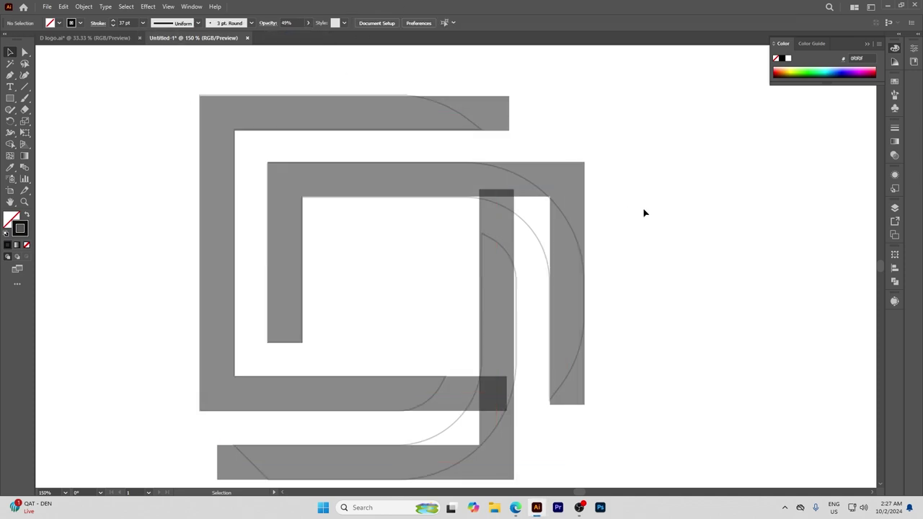
scroll(481, 271, "down", 1)
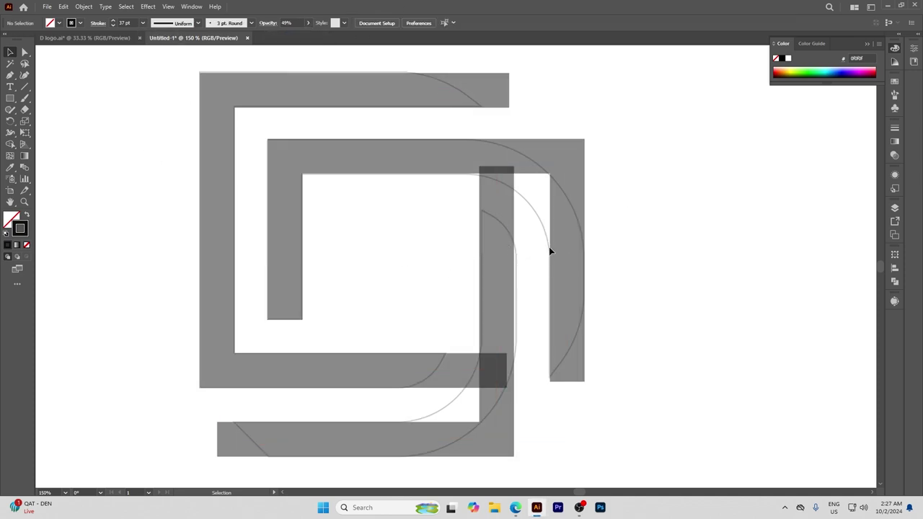
Round the inner band's top-right corner and the lower band's bottom-right corner (about 105 px).
left_click(24, 52)
left_click(568, 157)
left_click_drag(561, 163, 469, 268)
left_click(501, 444)
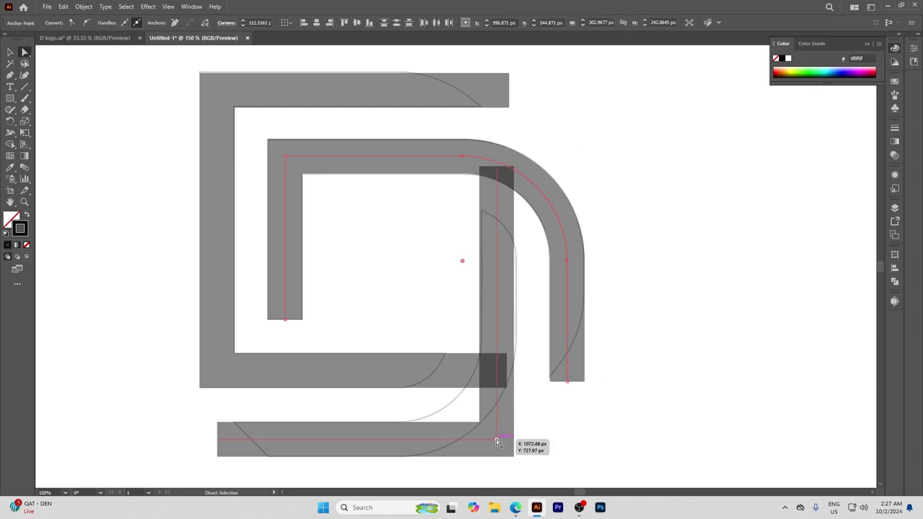
left_click_drag(495, 437, 404, 341)
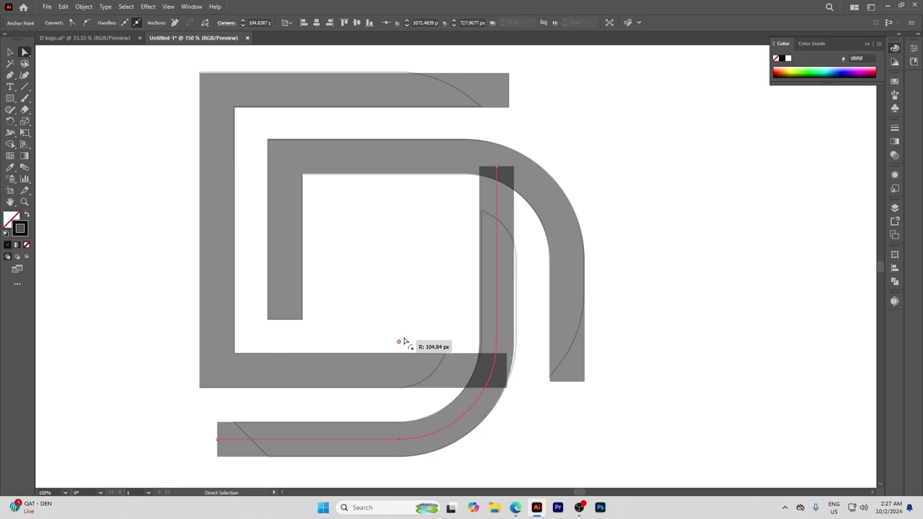
left_click_drag(404, 341, 406, 339)
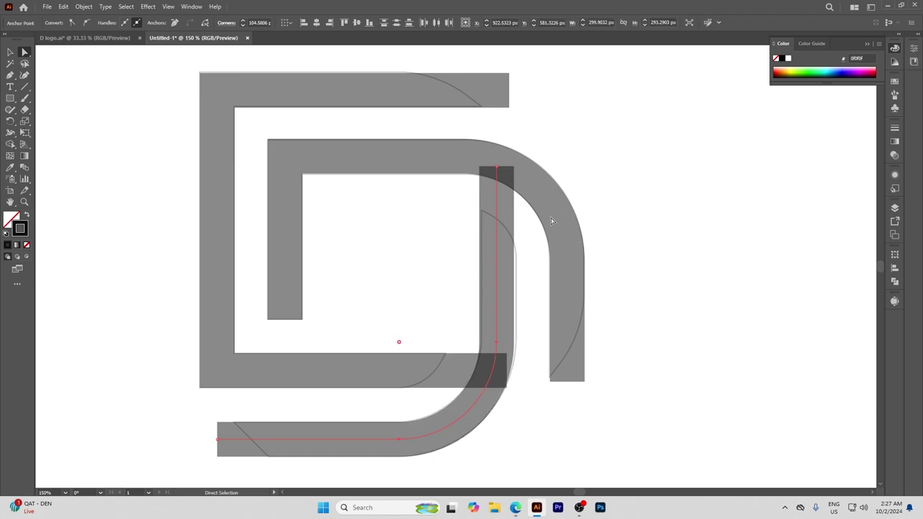
left_click(10, 52)
left_click(626, 263)
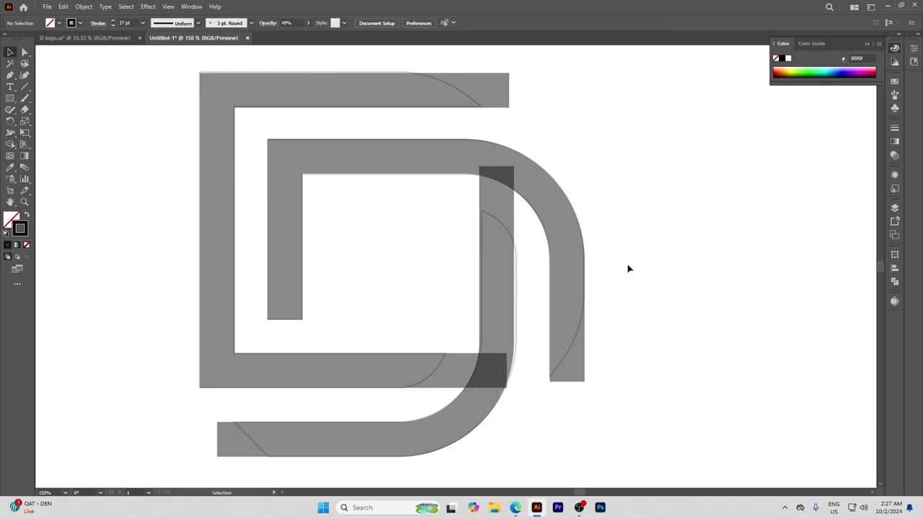
key("ctrl+1")
Expand all the D band strokes into filled shapes.
left_click_drag(274, 140, 606, 408)
left_click(84, 6)
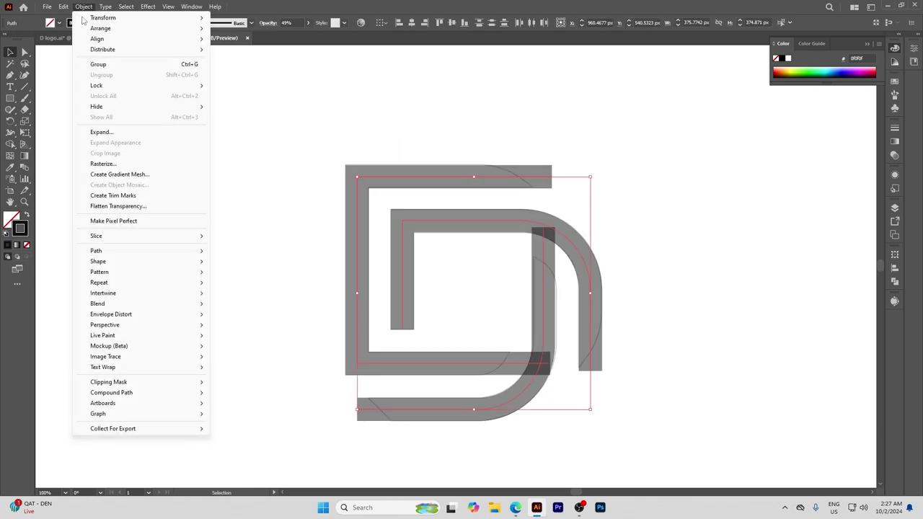
left_click(102, 132)
left_click(435, 308)
key("ctrl+equal")
key("ctrl+equal")
left_click(685, 257)
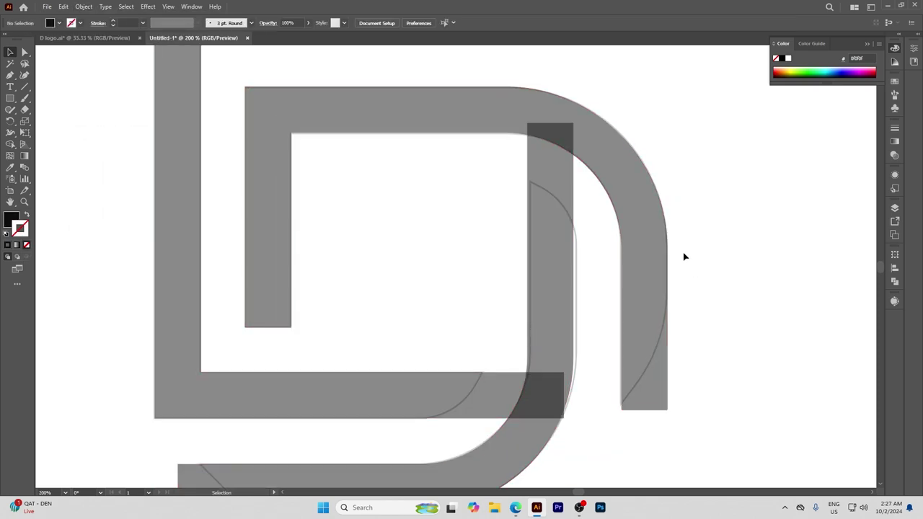
Offset the inner D shape outward and subtract the offset from the bracket with Minus Front.
left_click(649, 249)
left_click(84, 7)
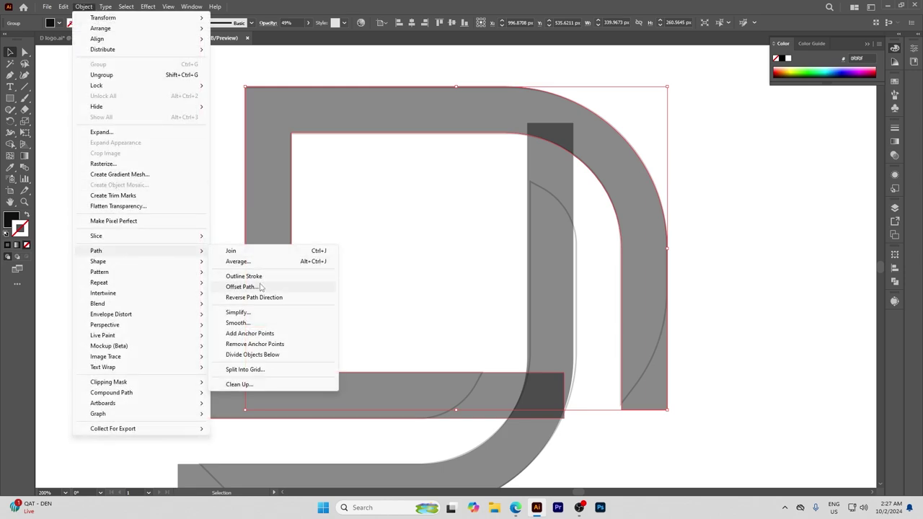
left_click(242, 287)
scroll(684, 203, "up", 15)
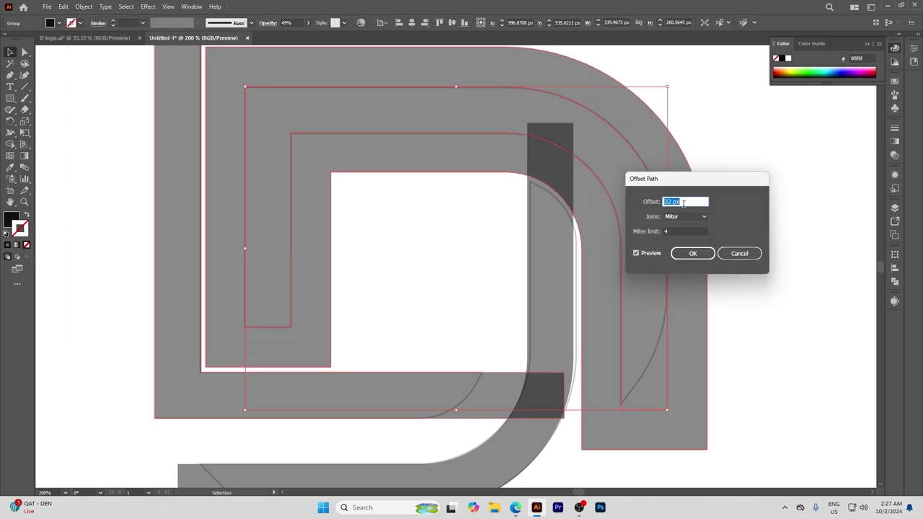
scroll(683, 203, "up", 2)
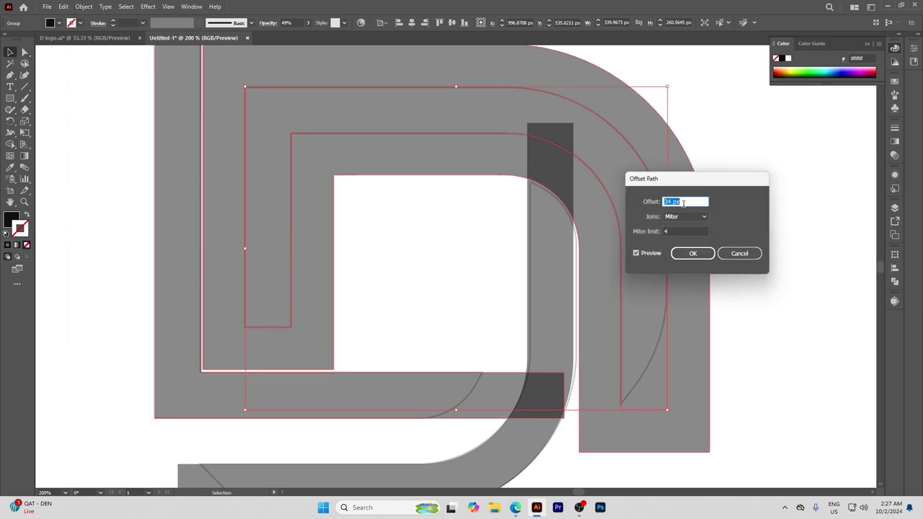
left_click(691, 254)
left_click(559, 307, "shift")
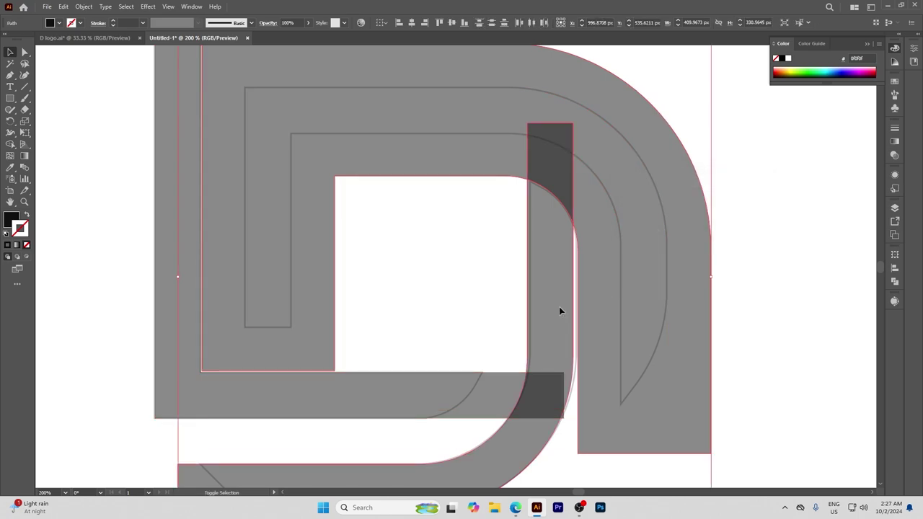
left_click(895, 281)
left_click(800, 276)
scroll(716, 263, "down", 3)
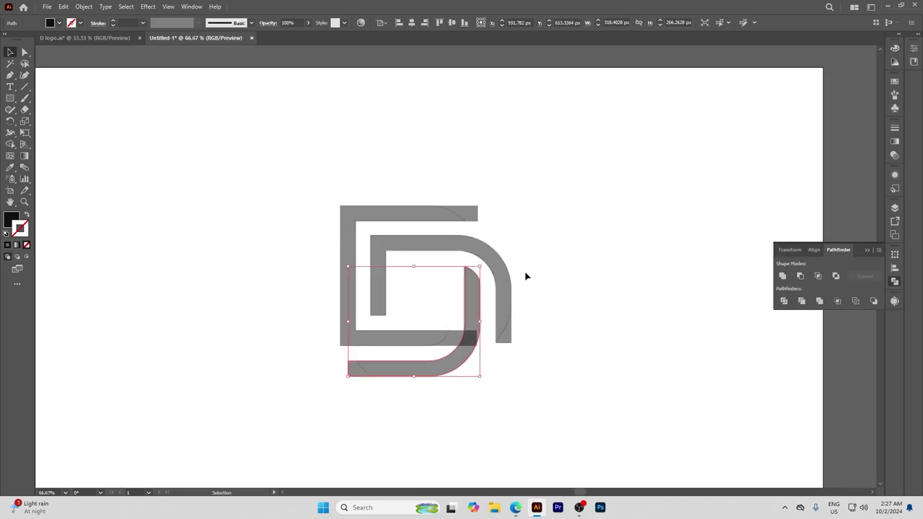
left_click(527, 274)
Make the inner D pieces solid black.
scroll(478, 253, "up", 3)
left_click(433, 416)
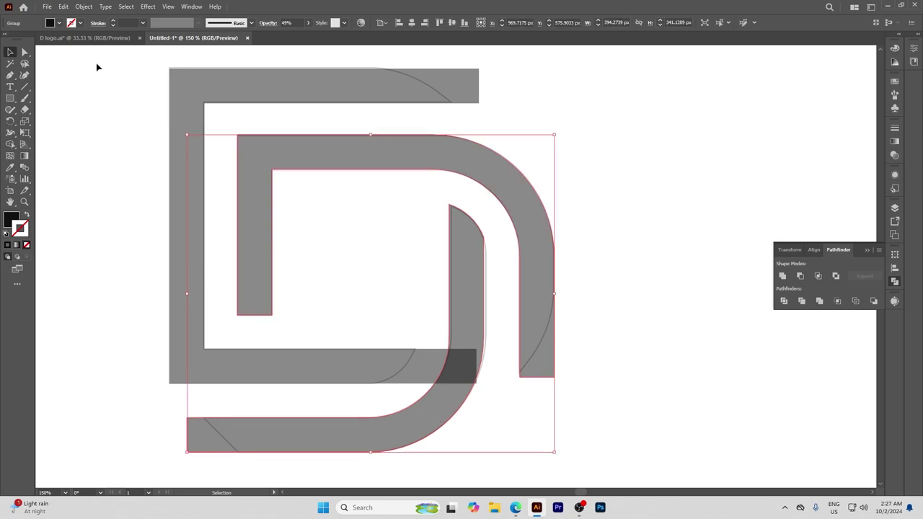
right_click(394, 198)
left_click(415, 171)
Offset the J piece, cut it out of the bracket, and turn the bracket into an outline.
left_click(462, 315)
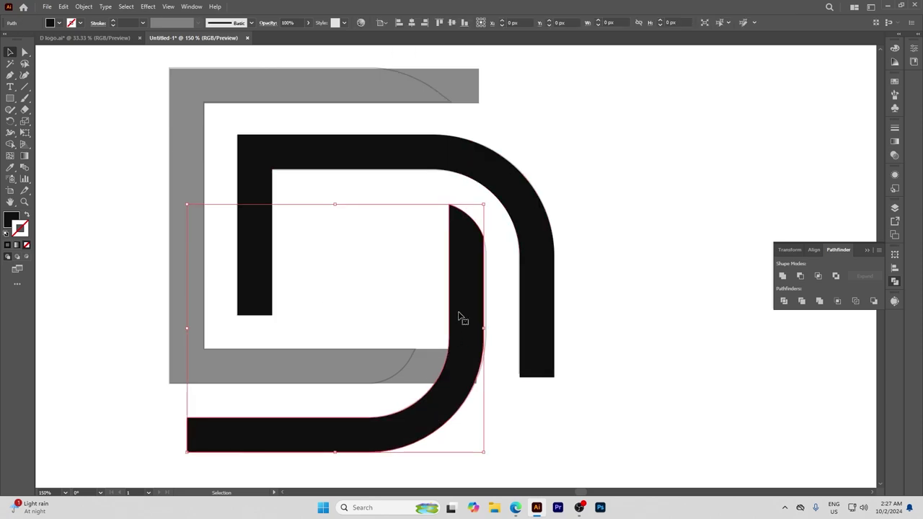
left_click(84, 7)
left_click(267, 282)
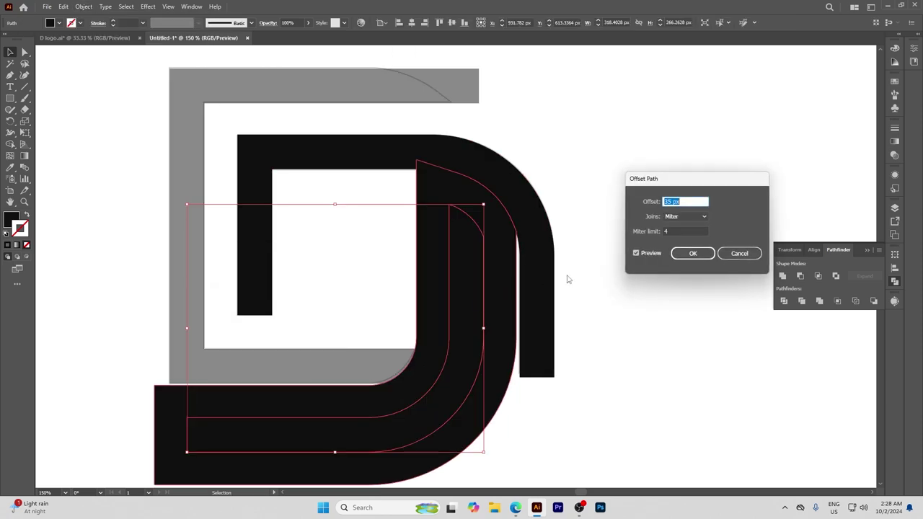
left_click(692, 252)
left_click(800, 276)
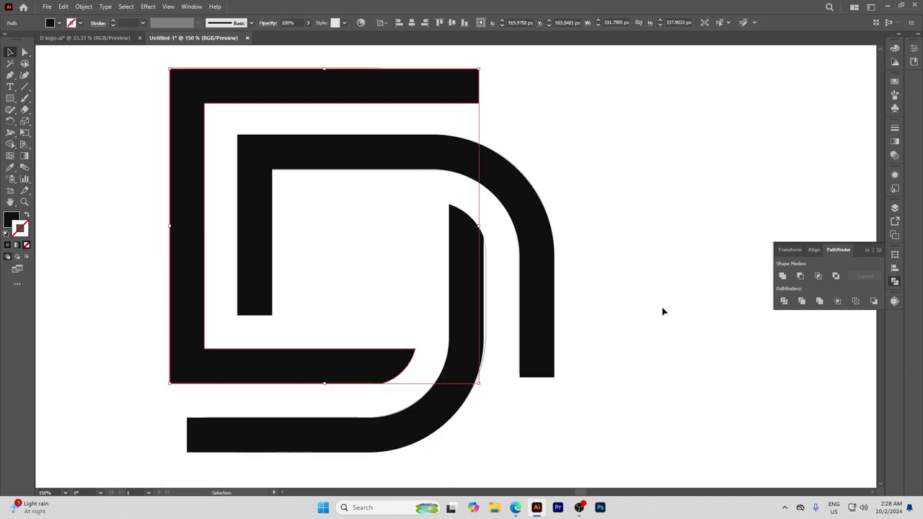
left_click(663, 309)
scroll(660, 310, "up", 1)
scroll(659, 310, "up", 1)
left_click(439, 170)
Move a copy of the D up and to the left of the original.
key("shift+x")
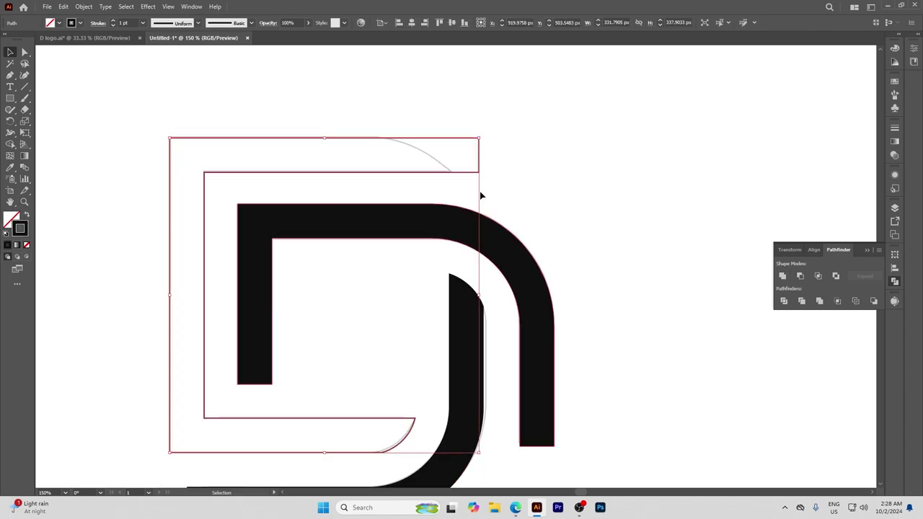
mouse_move(514, 273)
left_mouse_down()
mouse_move(456, 188)
mouse_move(466, 178)
left_mouse_up()
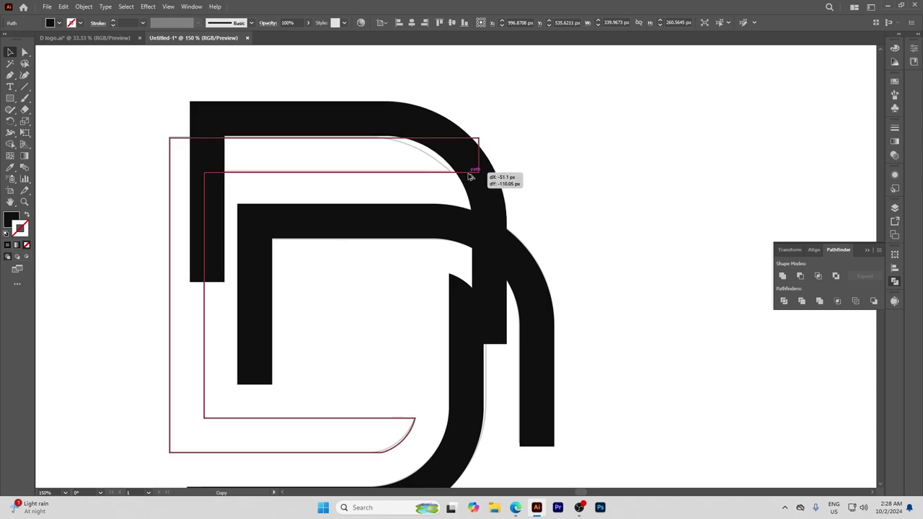
left_click_drag(466, 178, 465, 176)
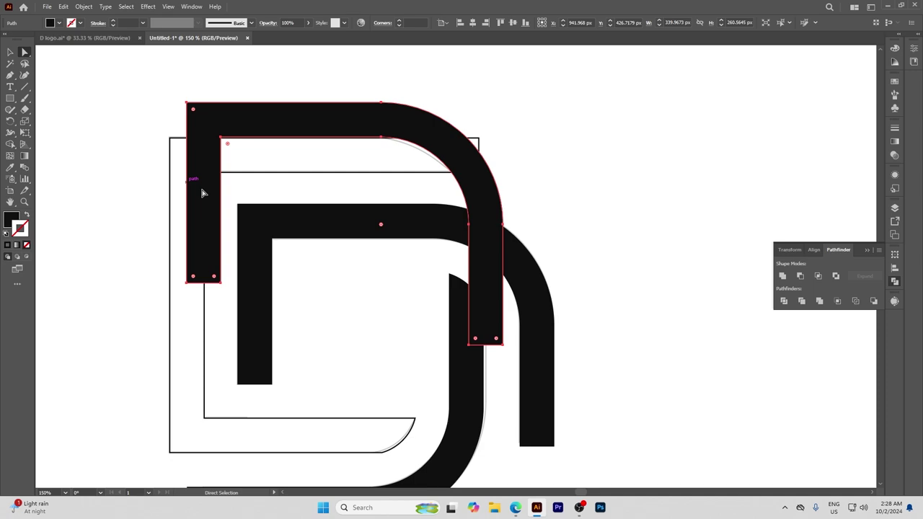
left_click(117, 125)
Erase the unwanted regions of the back outline with Shape Builder.
left_click(173, 142)
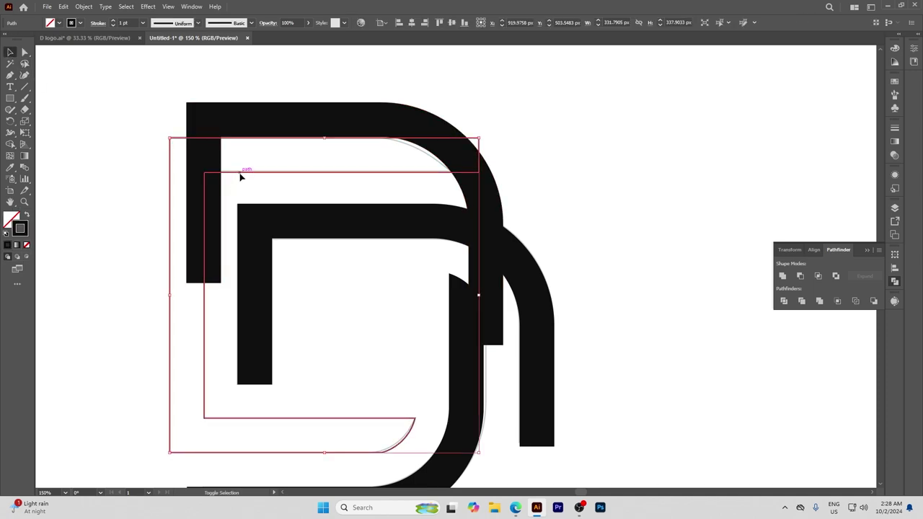
left_click(283, 188)
left_click(10, 144)
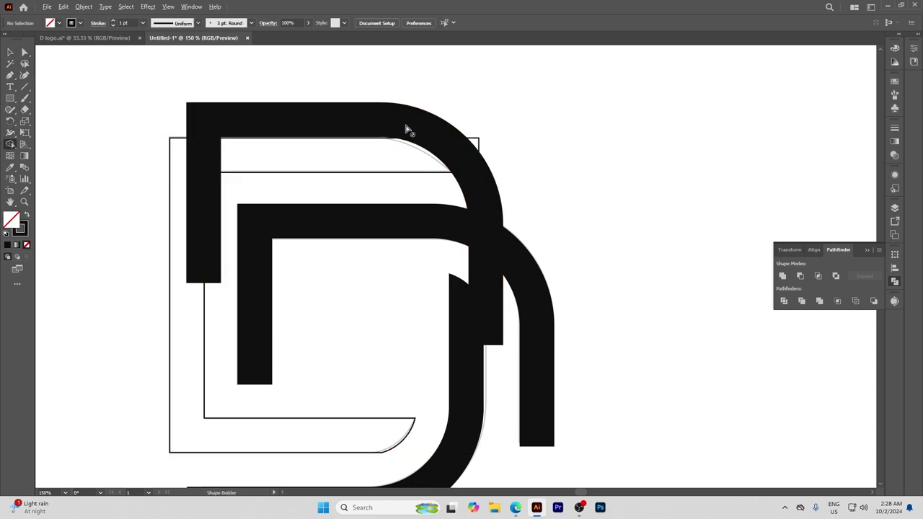
left_click(10, 52)
left_click_drag(248, 88, 323, 171)
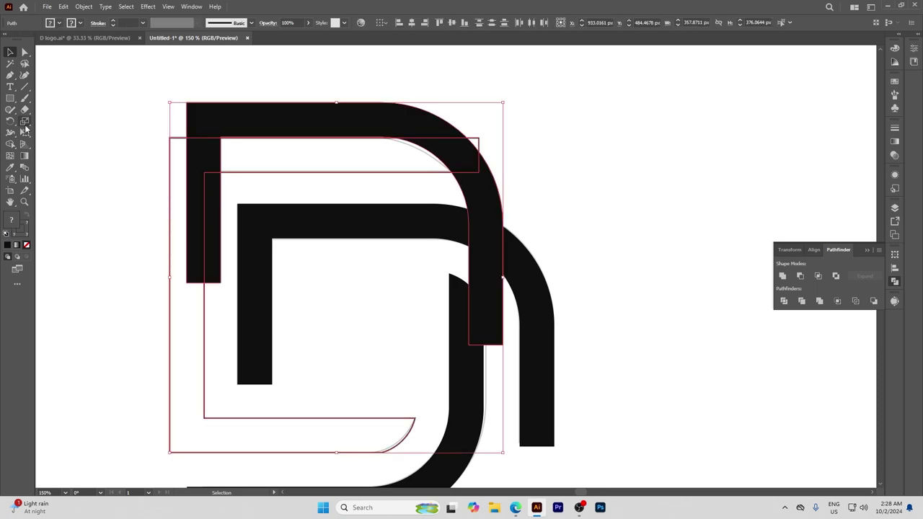
key("shift+m")
left_click(458, 133, "alt")
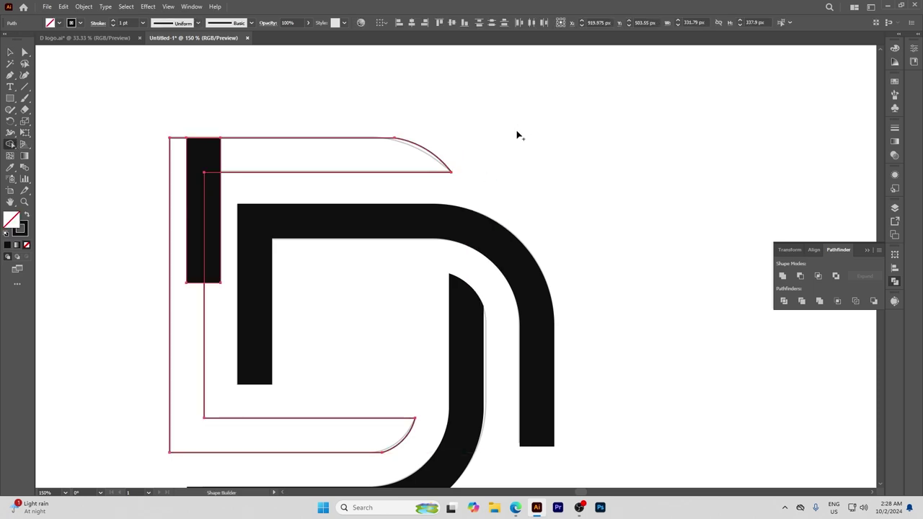
Delete the small black bar.
left_click(24, 52)
left_click(210, 151)
key("Delete")
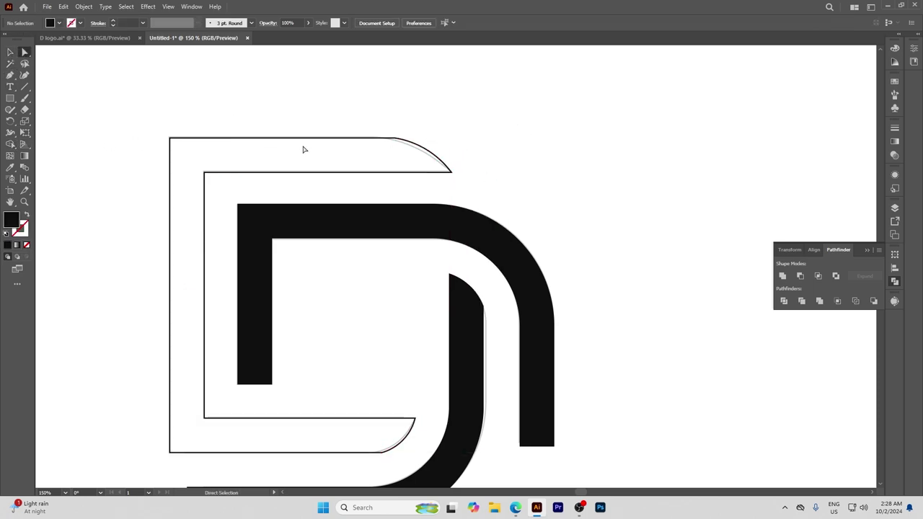
left_click_drag(214, 168, 217, 173)
Fill the back outline solid black and turn the inner arch into an outline.
left_click(28, 215)
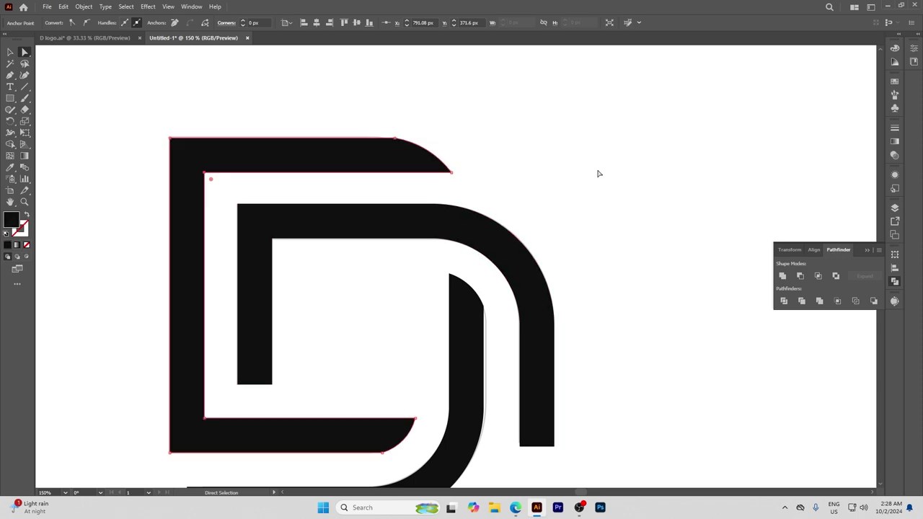
scroll(598, 171, "down", 3)
left_click(546, 284)
left_click(26, 216)
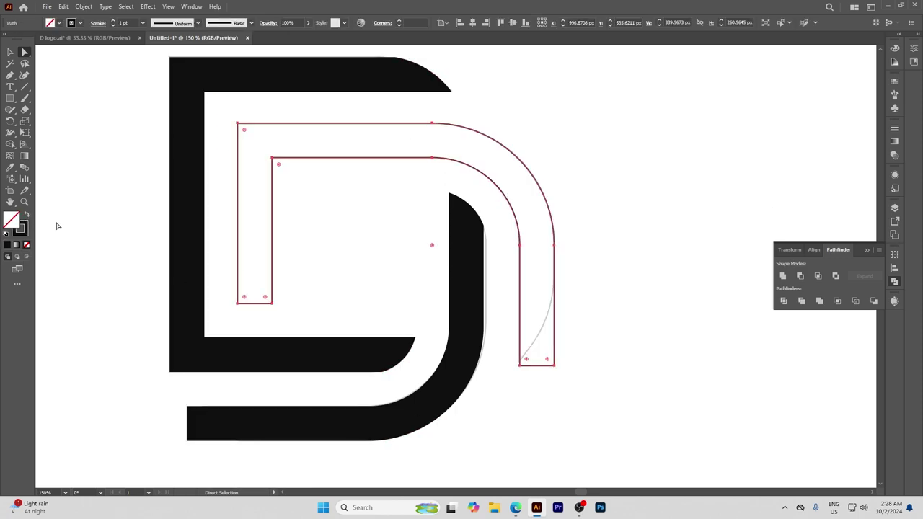
left_click(596, 262)
Subtract an up-right copy of the J band from the inner arch's right leg.
left_click(468, 344)
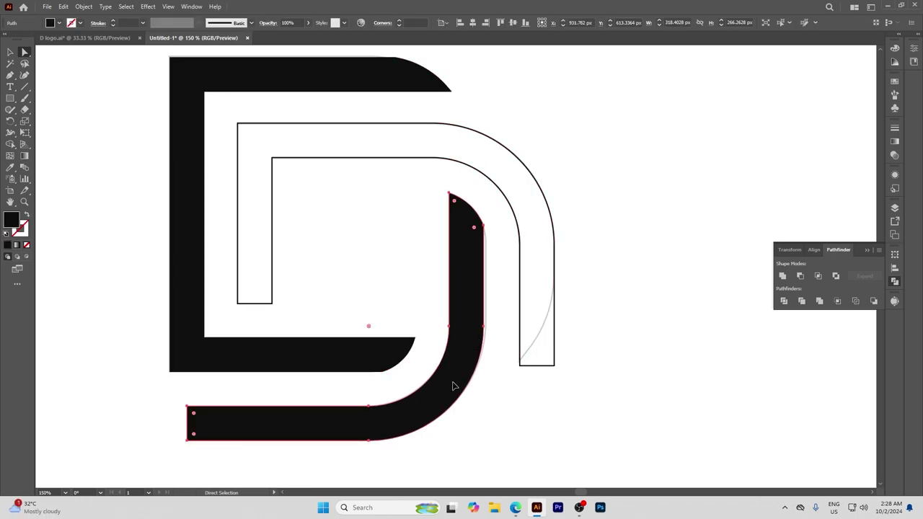
mouse_move(453, 386)
left_mouse_down()
mouse_move(568, 362)
mouse_move(559, 354)
left_mouse_up()
left_click(9, 53)
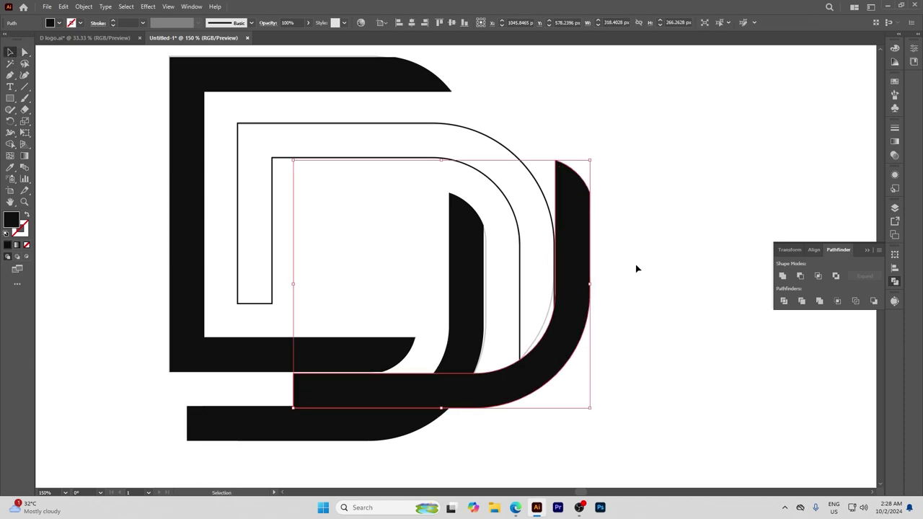
left_click(518, 317, "shift")
left_click(795, 278)
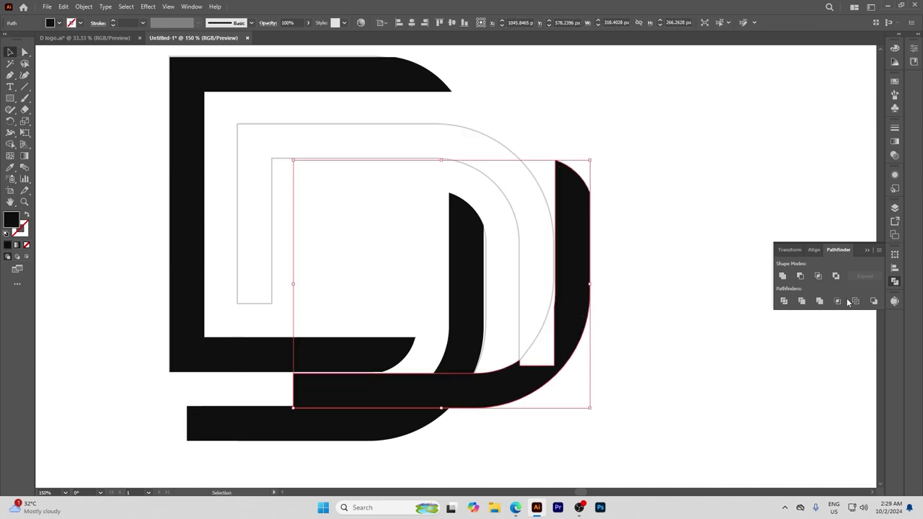
left_click(873, 301)
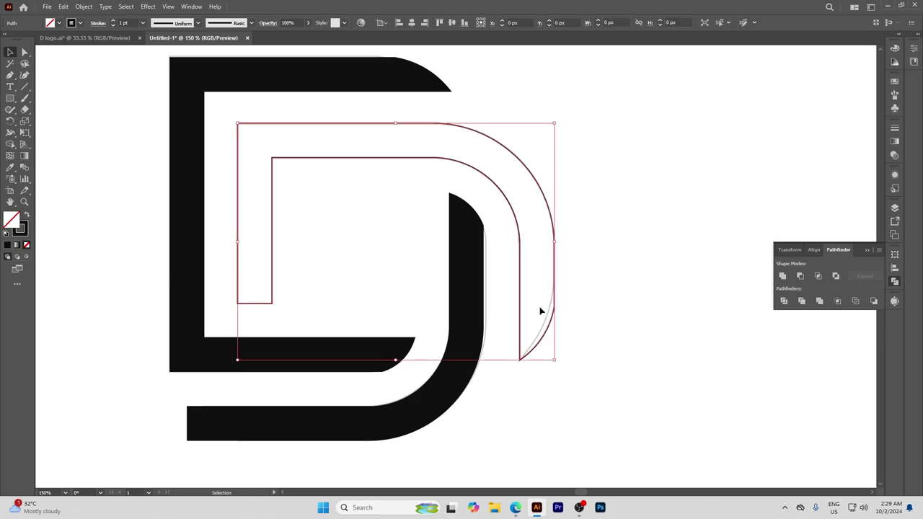
Refill the trimmed inner arch with black and check the finished bands.
left_click(26, 215)
left_click(24, 52)
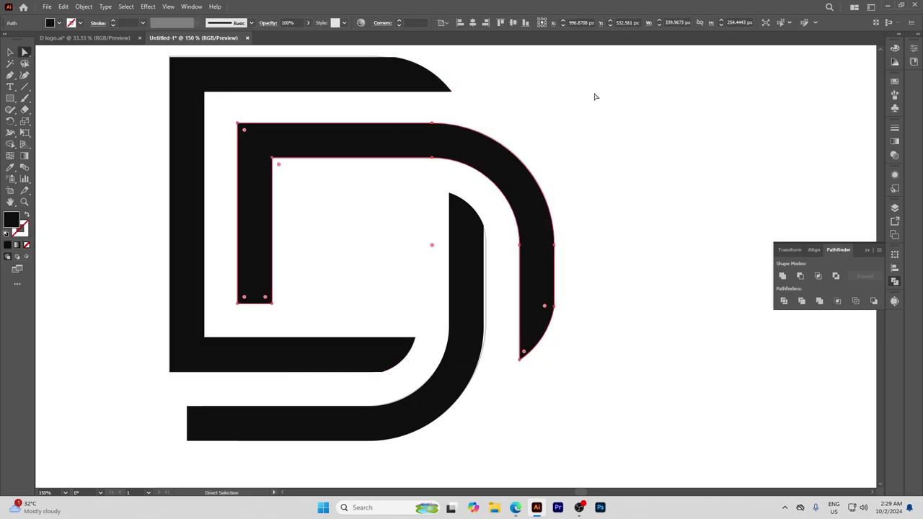
left_click(569, 274)
left_click(546, 307)
left_click(369, 79)
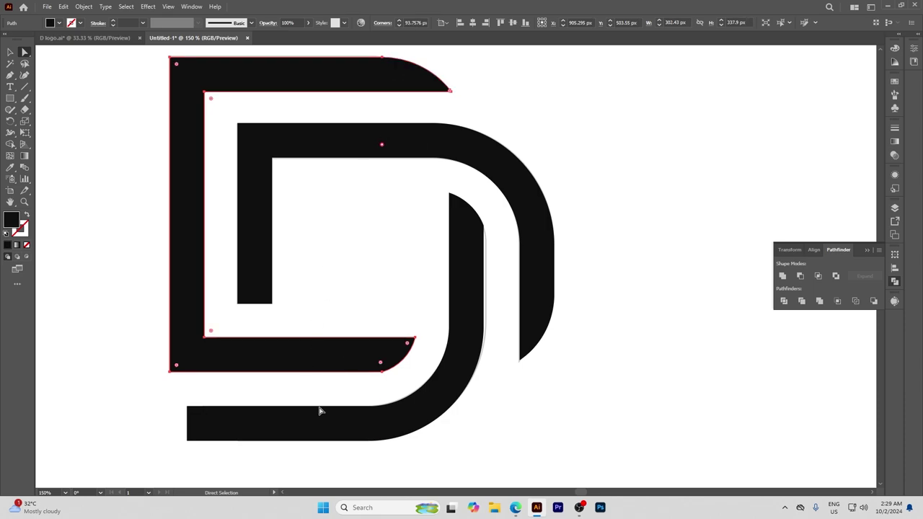
left_click(426, 311)
Group all the D logo pieces into a single group.
key("ctrl+minus")
key("ctrl+minus")
key("ctrl+minus")
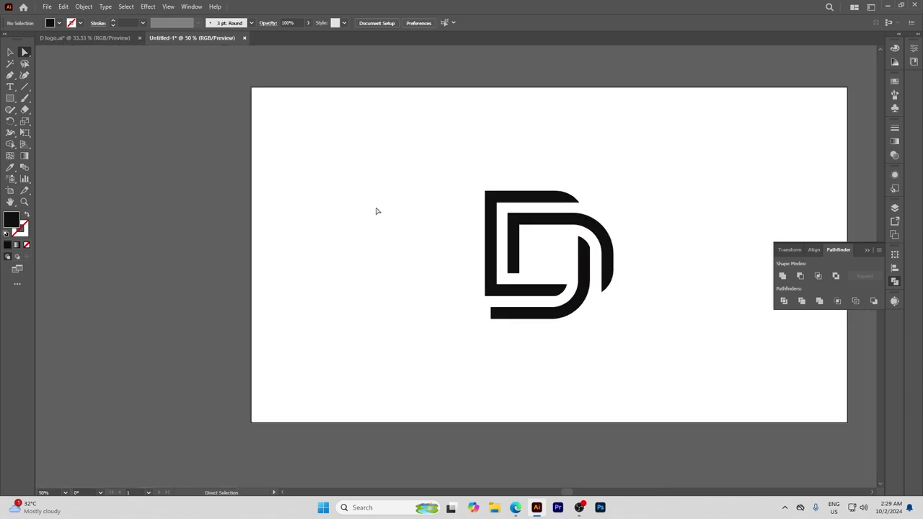
left_click(10, 53)
left_click(895, 208)
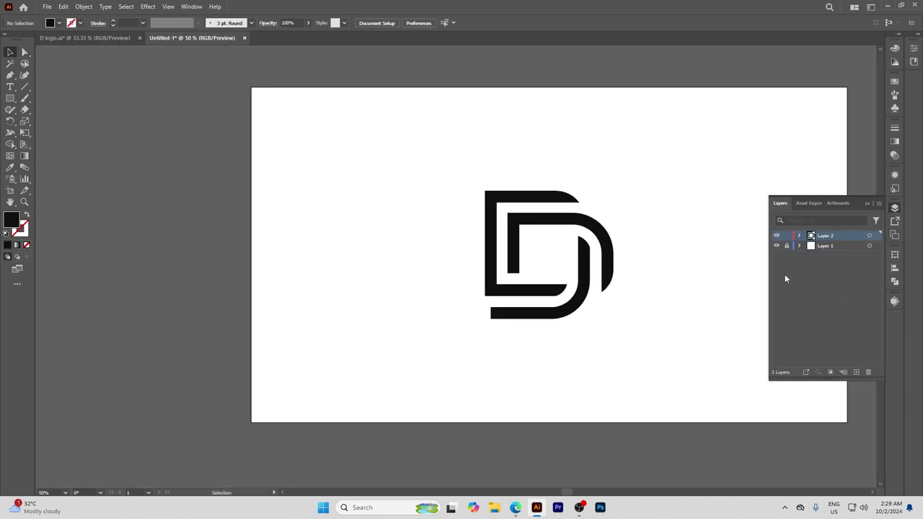
left_click_drag(402, 159, 668, 380)
right_click(630, 381)
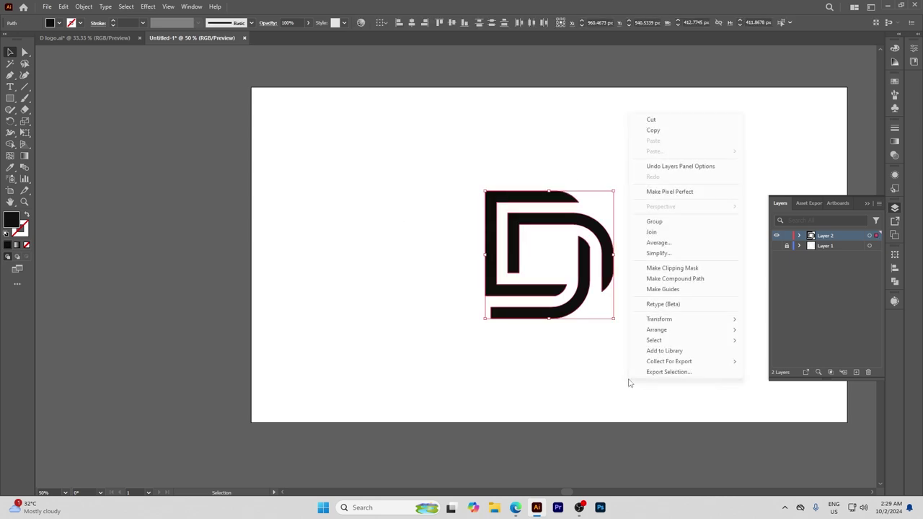
left_click(652, 232)
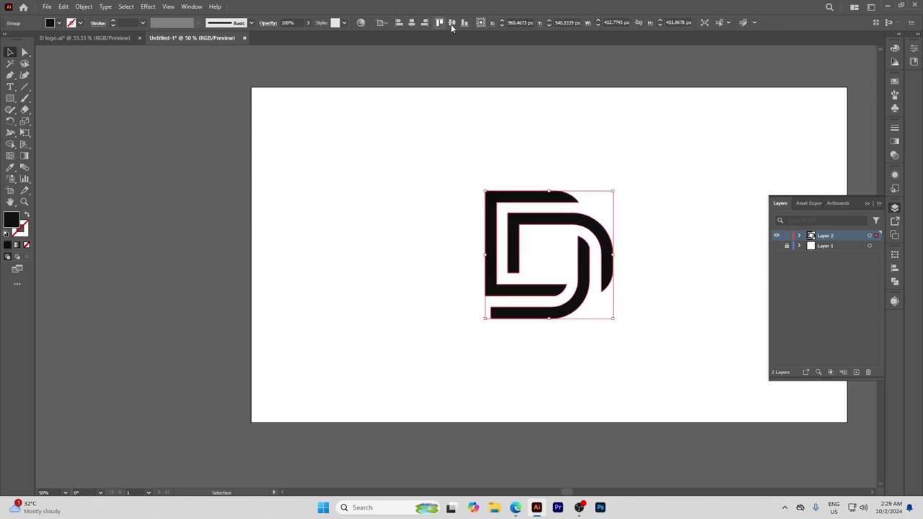
left_click(660, 356)
Cut a triangle from the bottom band's lower-left corner with Pathfinder Minus Front for a diagonal chamfer.
scroll(659, 357, "up", 2)
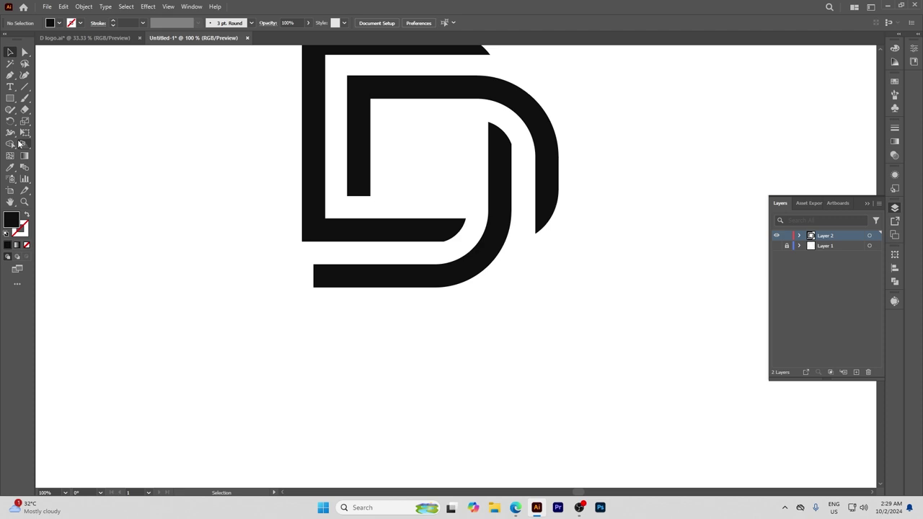
left_click(10, 76)
left_click(301, 242)
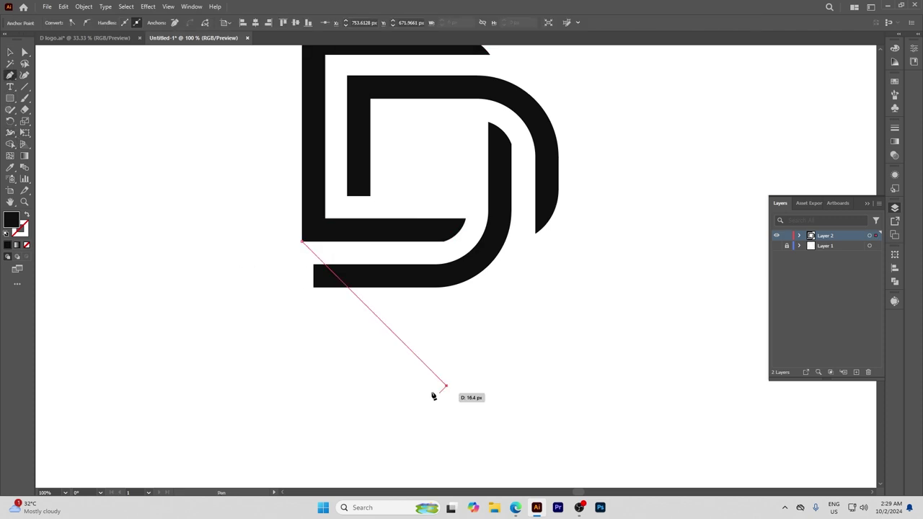
left_click(447, 386)
left_click(196, 295)
left_click(302, 243)
left_click(24, 52)
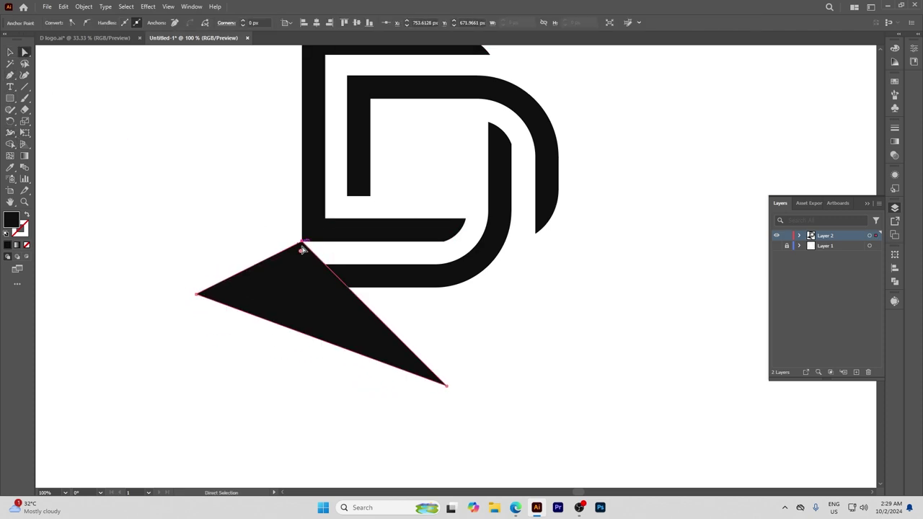
left_click(302, 247)
left_click(895, 281)
left_click(800, 275)
left_click(457, 377)
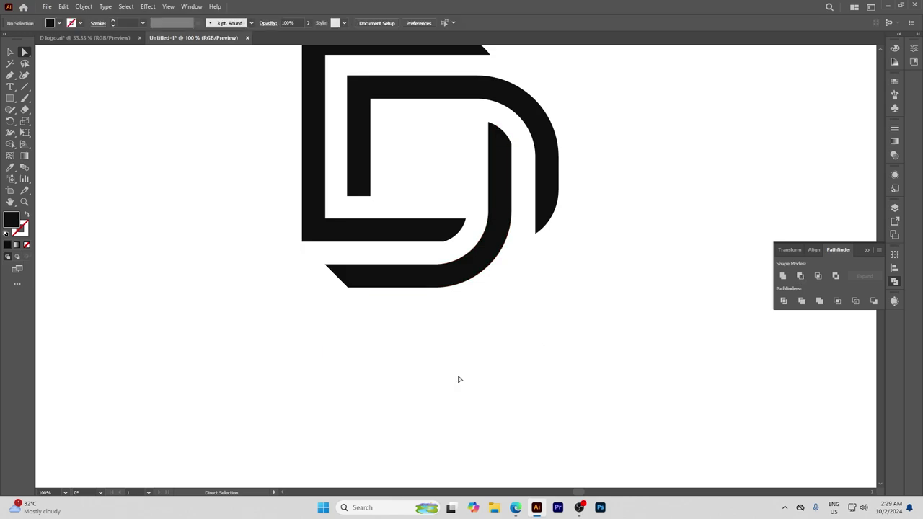
key("ctrl+minus")
Draw a rectangle covering the artboard and send it behind the logo.
key("ctrl+a")
key("ctrl+minus")
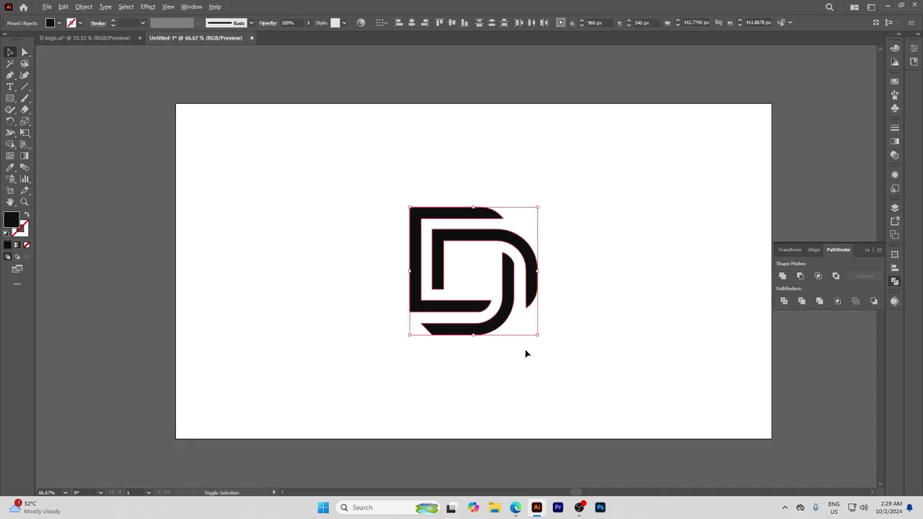
key("ctrl+minus")
key("m")
mouse_move(285, 185)
left_mouse_down()
mouse_move(443, 348)
mouse_move(695, 420)
mouse_move(689, 412)
left_mouse_up()
right_click(637, 343)
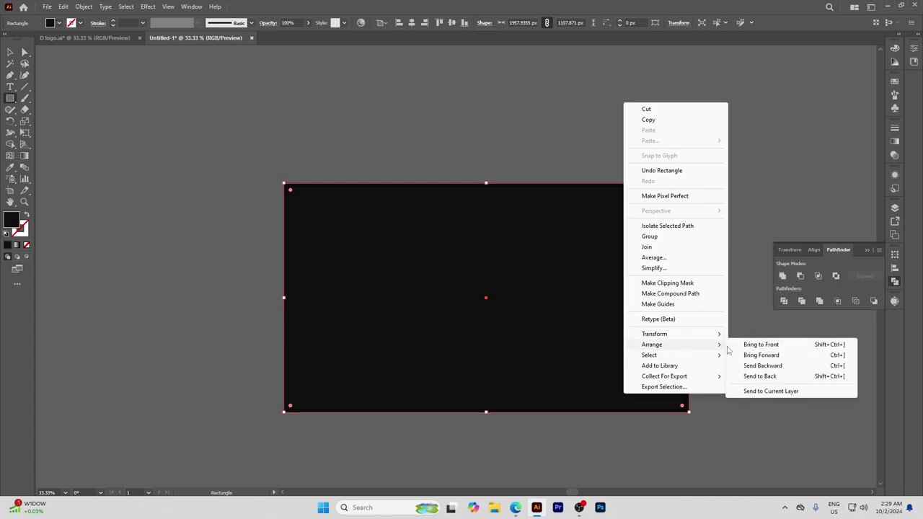
left_click(743, 375)
Fill the D logo group and the leftover lower band with white.
left_click(9, 52)
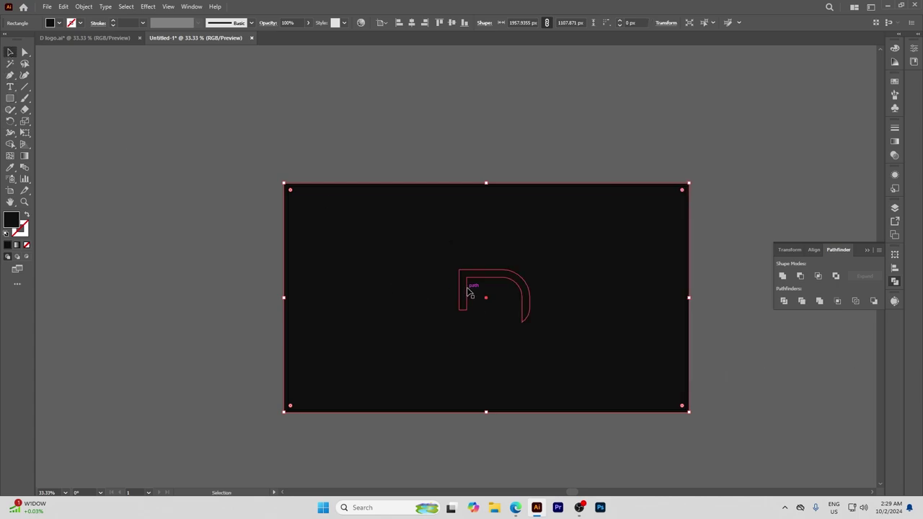
left_click(472, 292)
left_click(895, 81)
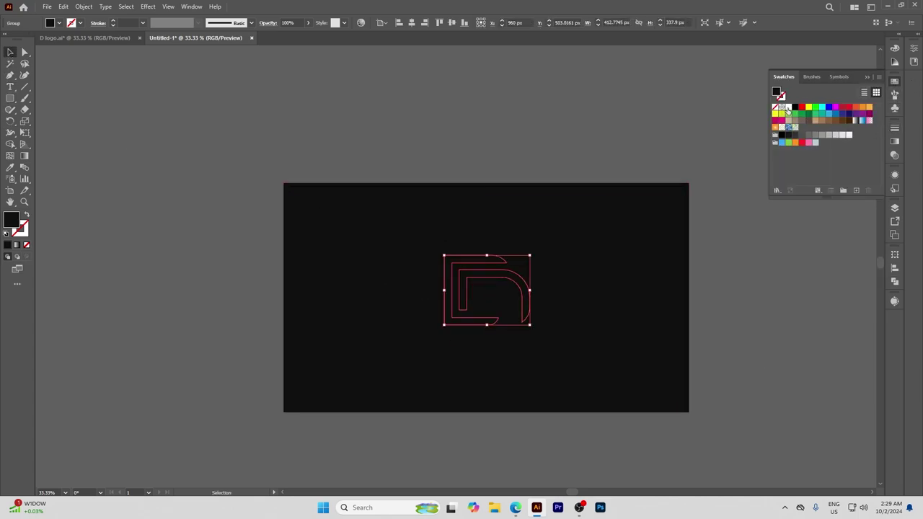
left_click(788, 108)
left_click(790, 347)
left_click(469, 338)
left_click(783, 128)
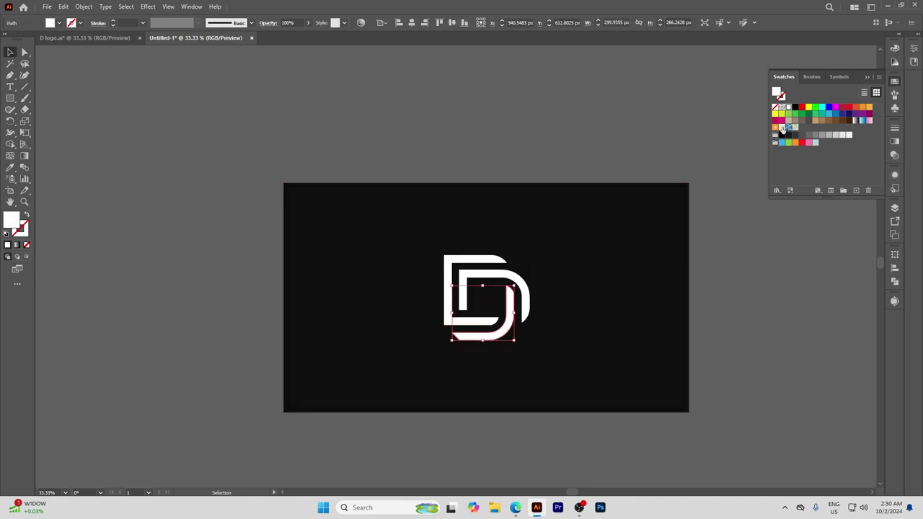
Set the background rectangle's fill to pure black.
left_click(481, 348)
scroll(495, 329, "up", 1)
scroll(519, 347, "up", 1)
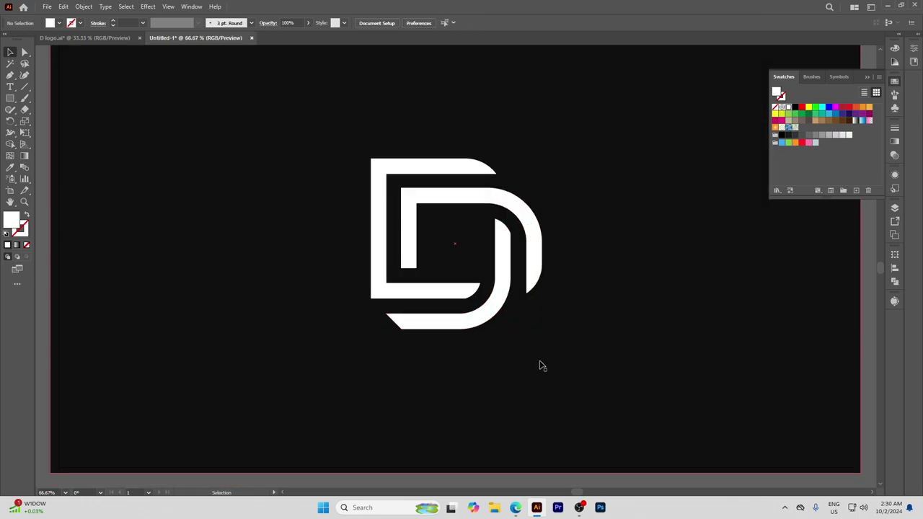
left_click(795, 107)
scroll(551, 430, "up", 1)
scroll(551, 212, "up", 1)
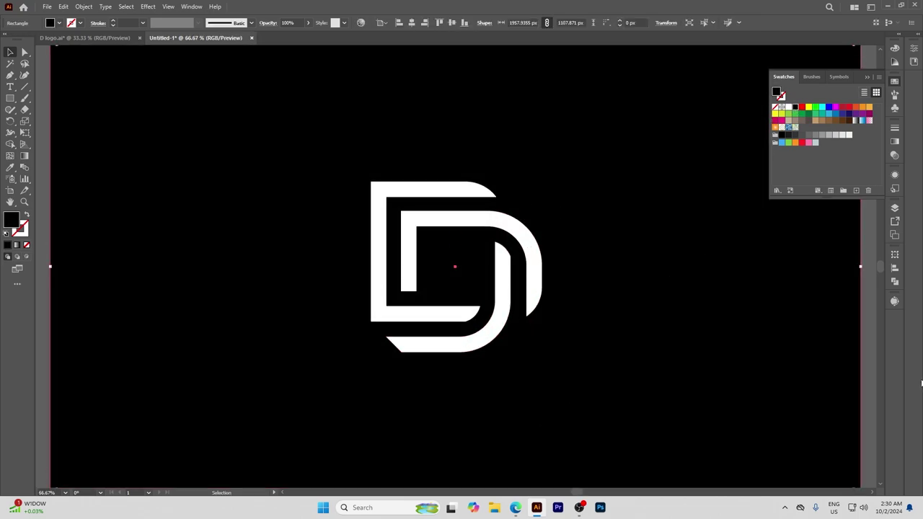